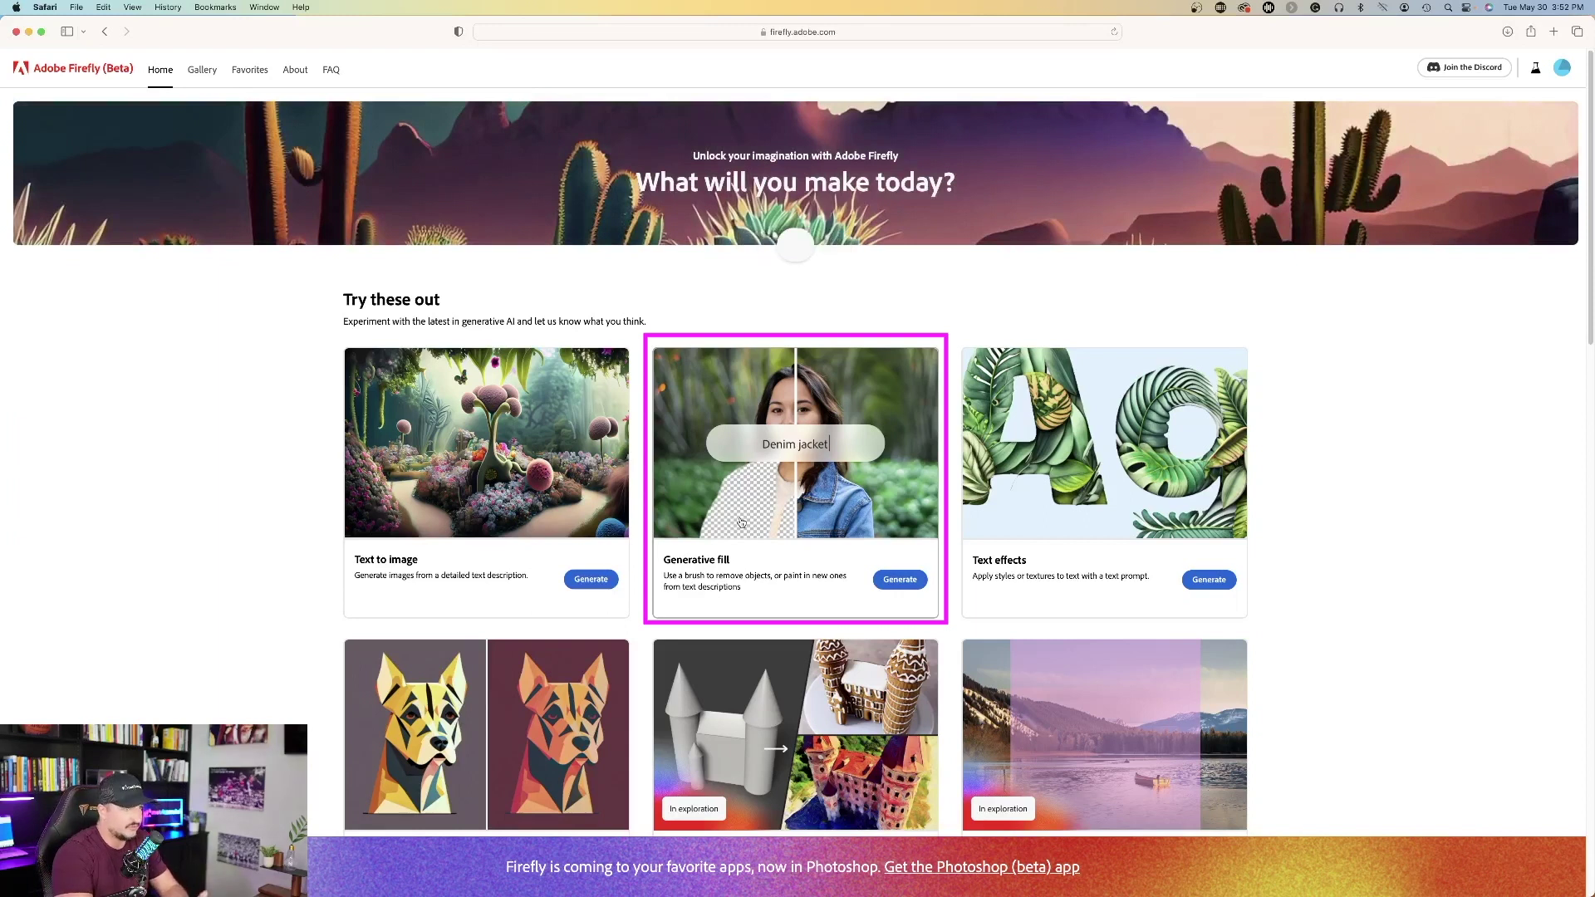
Step: Load the fluffy orange forest creature sample and review the brush size and hardness settings
click(896, 581)
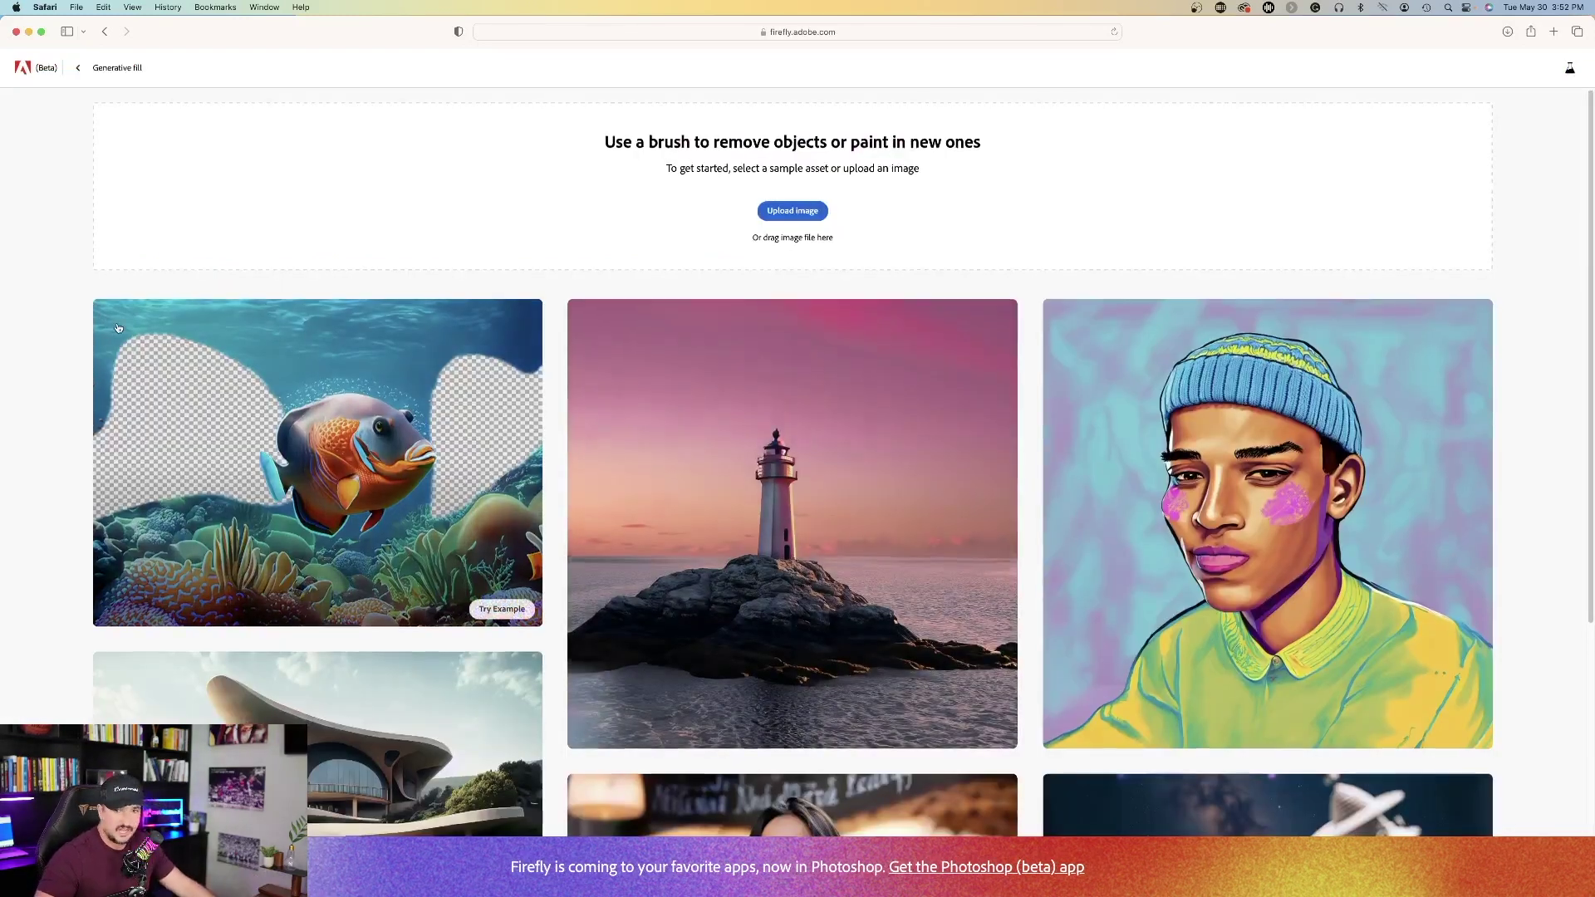
scroll(140, 331, down, 2)
scroll(139, 330, down, 5)
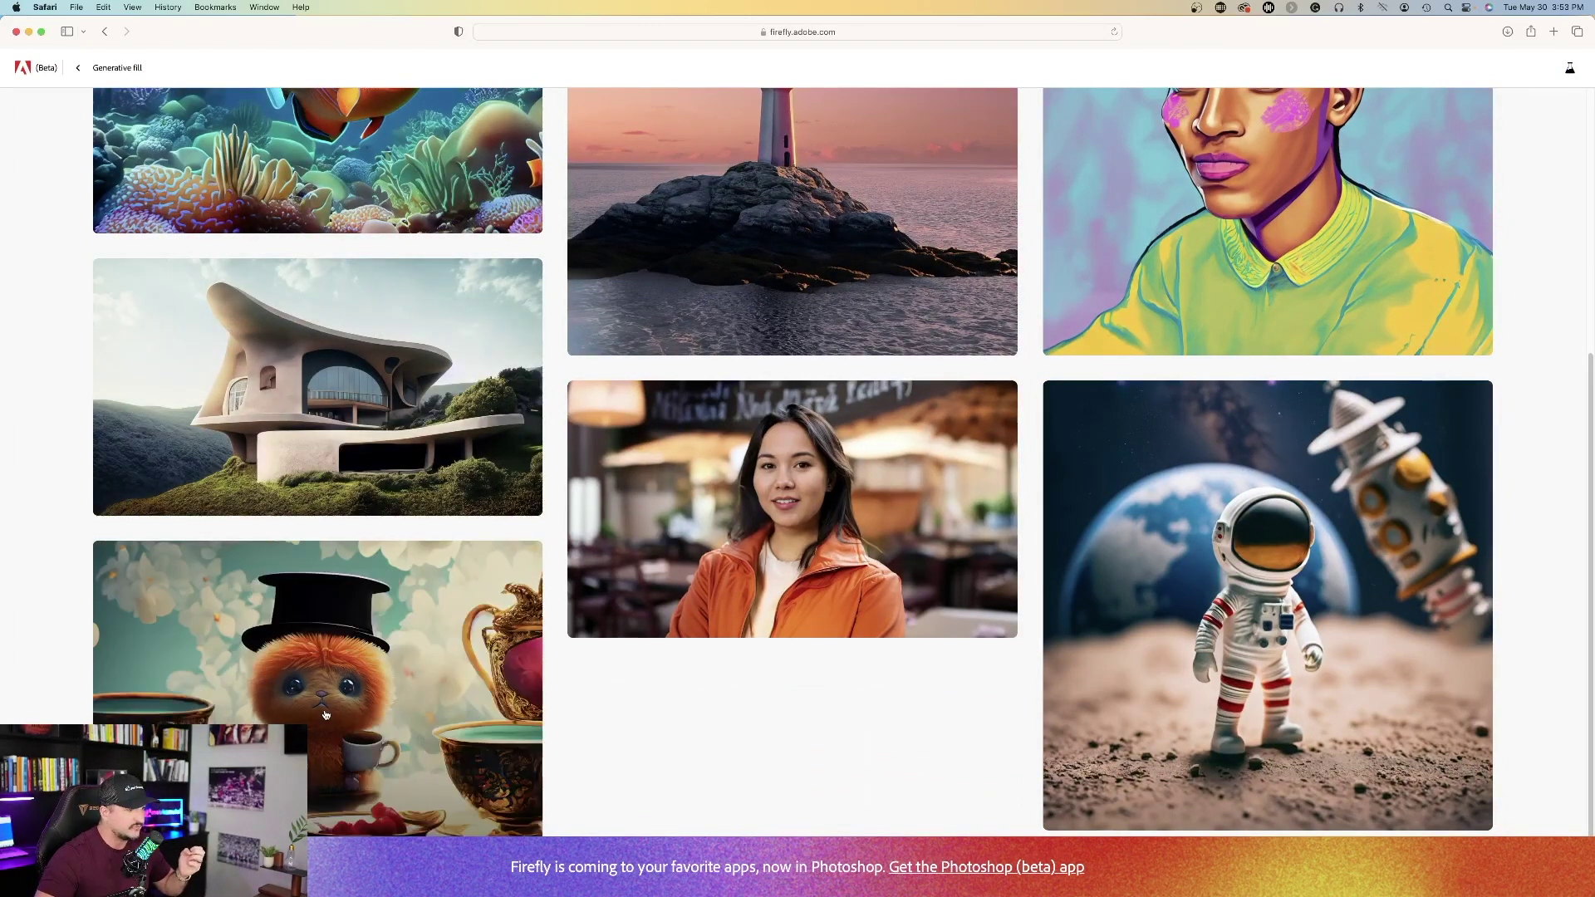
click(325, 714)
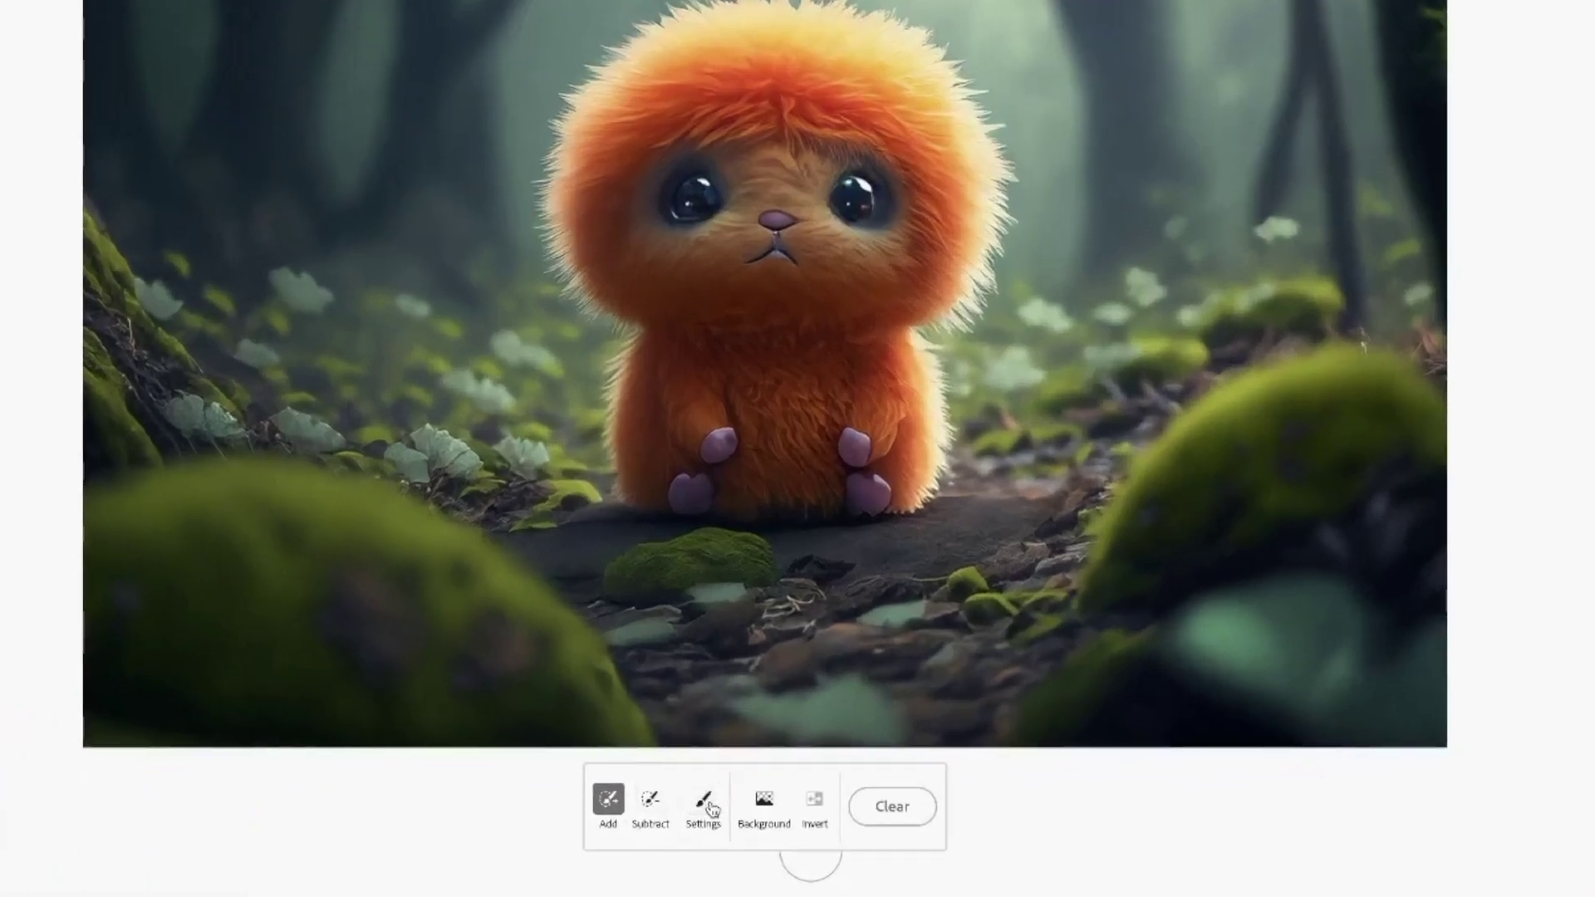
click(760, 839)
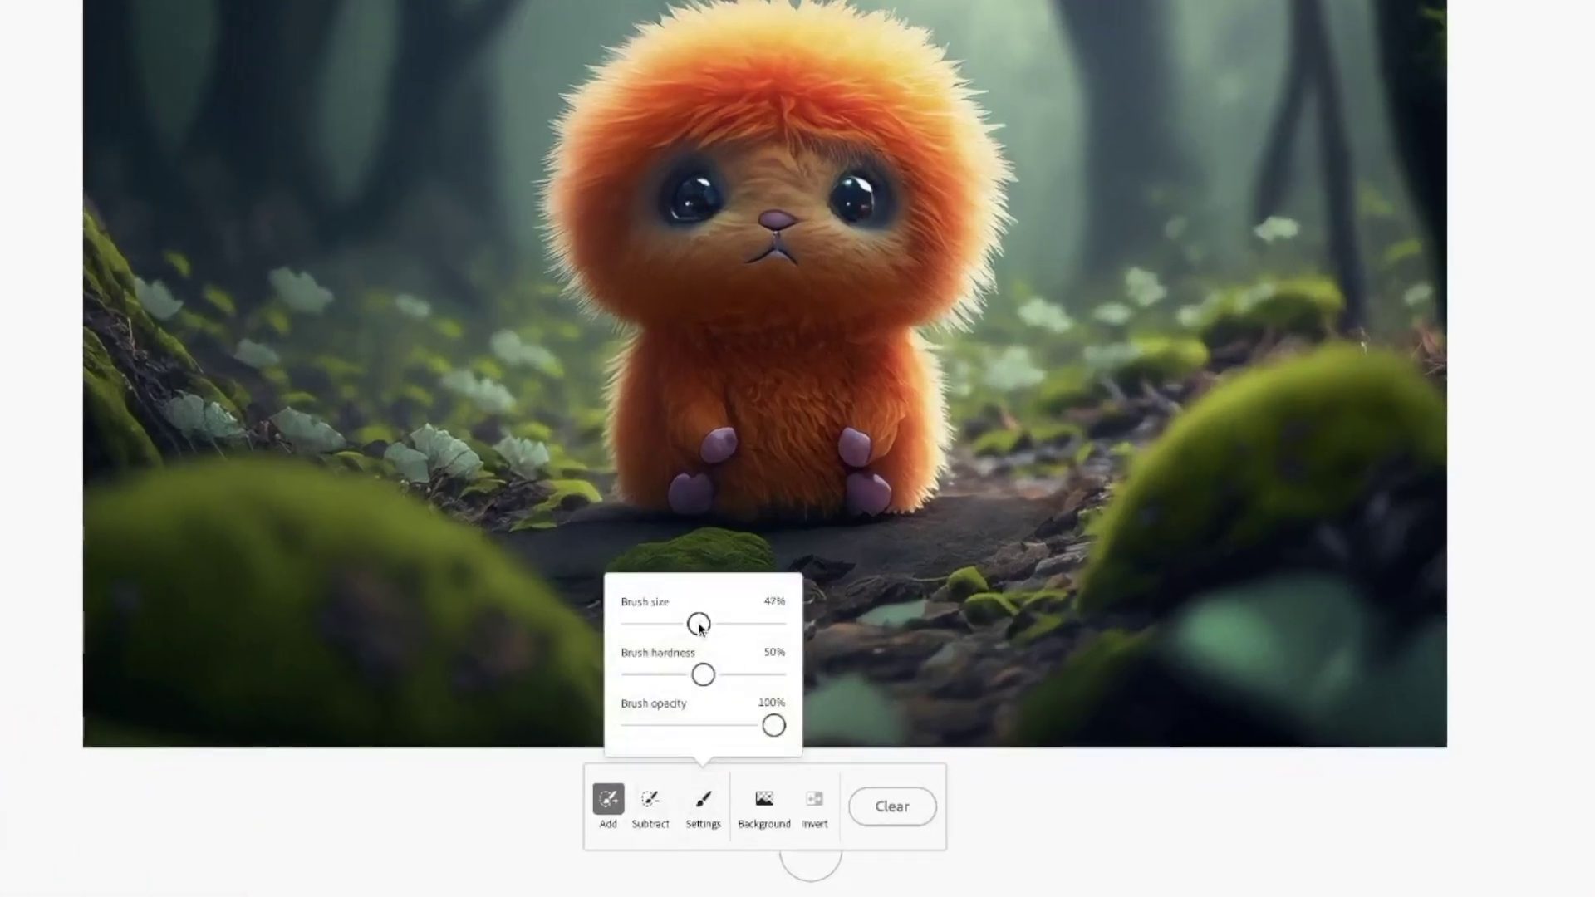
drag(699, 627, 699, 628)
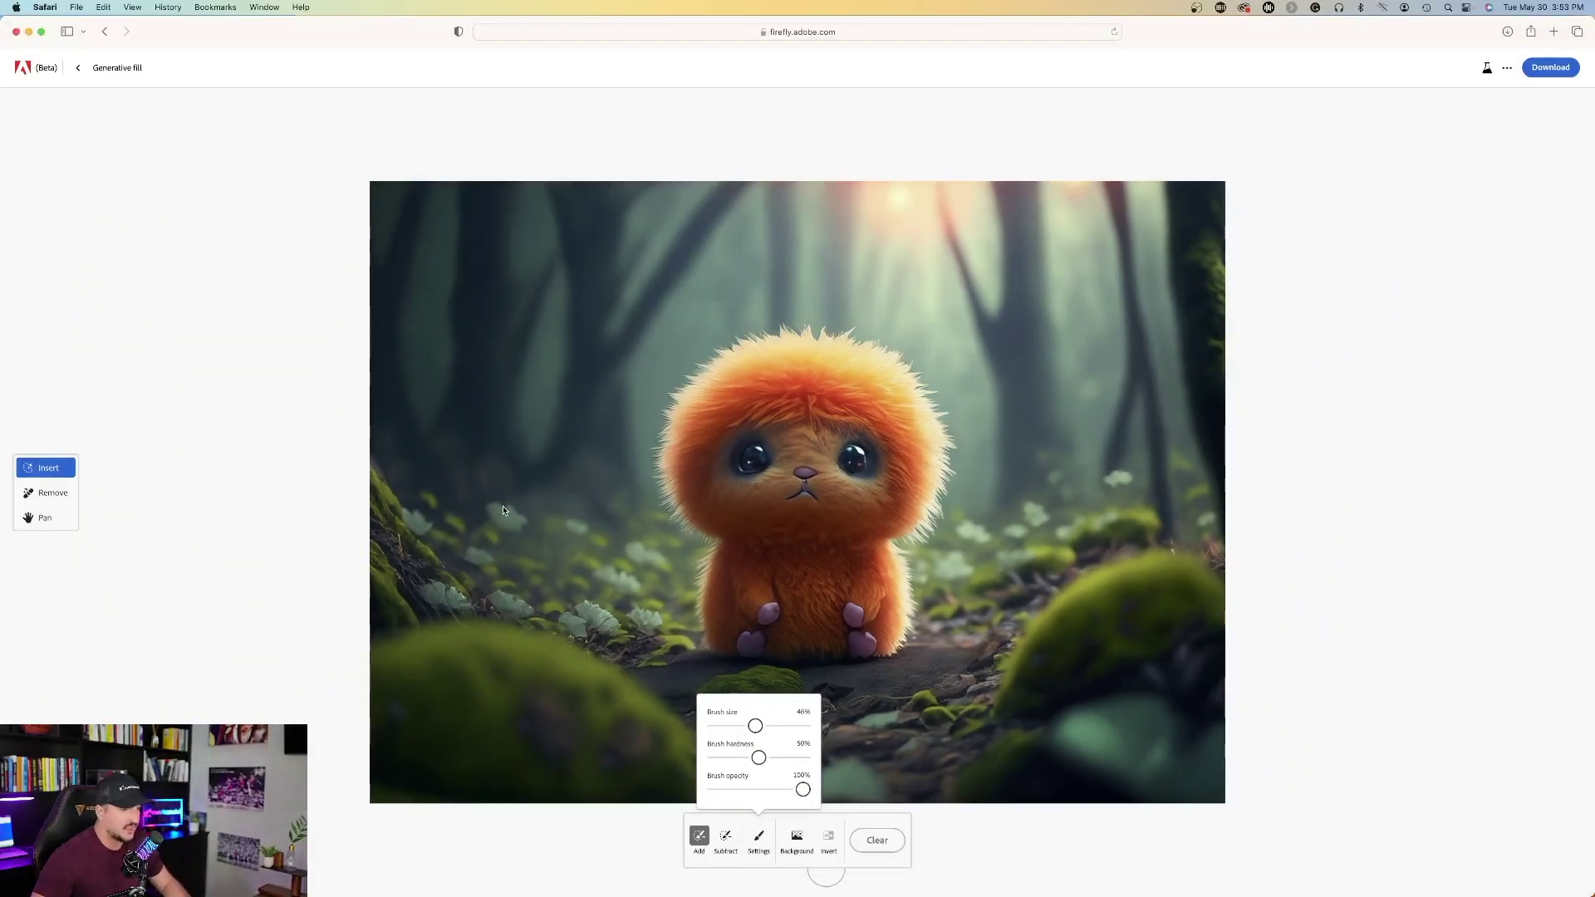
click(503, 511)
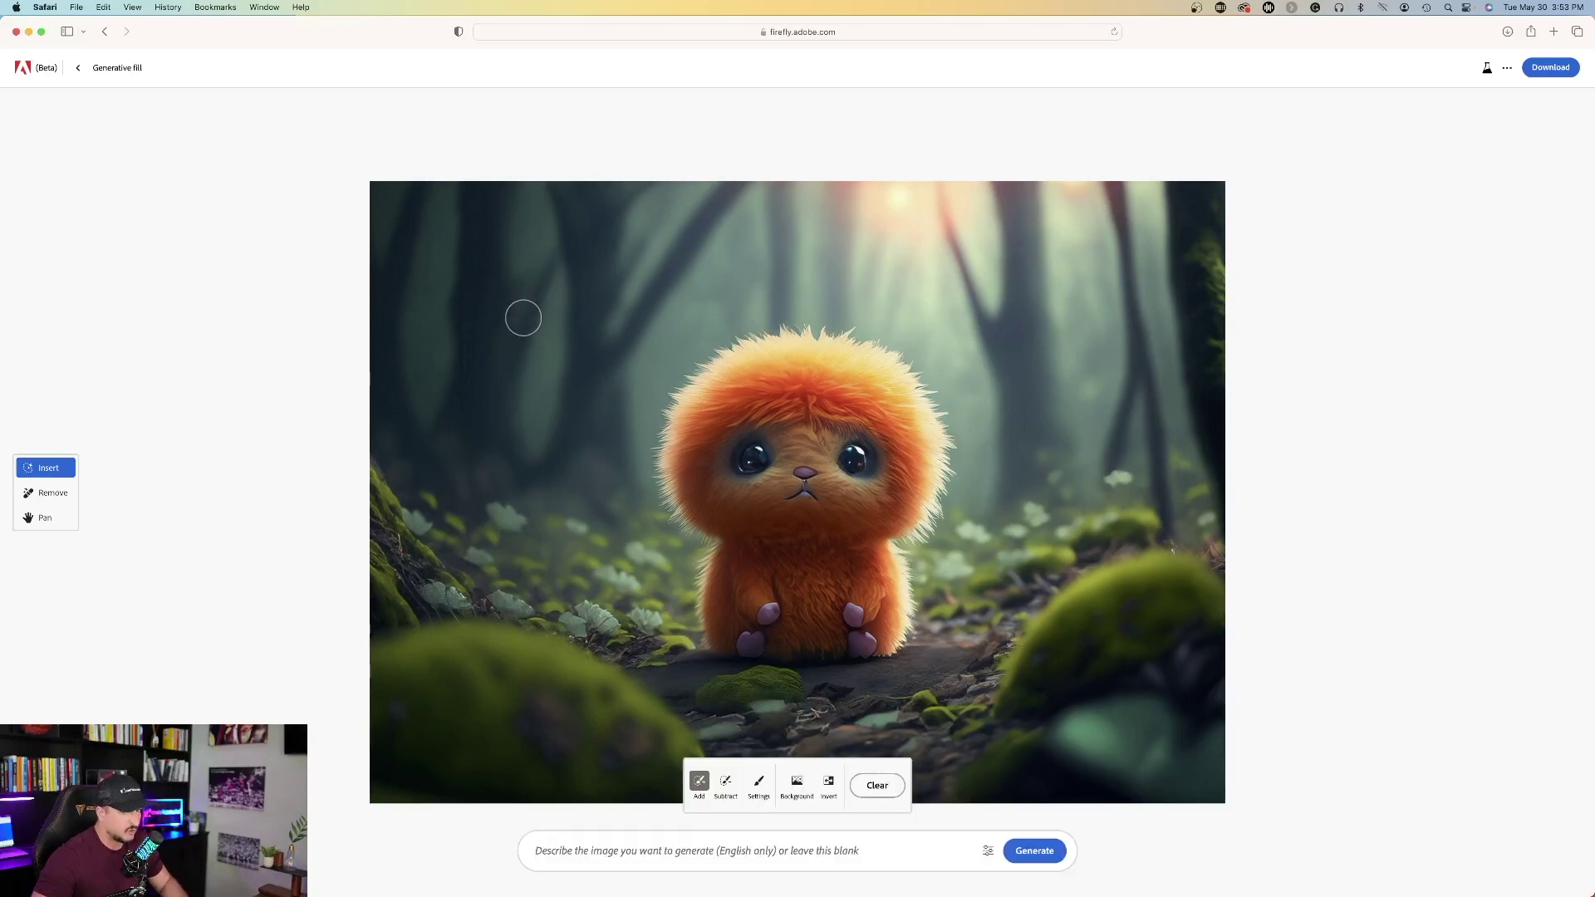
Step: Paint a mask left of the creature's head and enter 'butterfly' as the prompt
drag(523, 318, 534, 321)
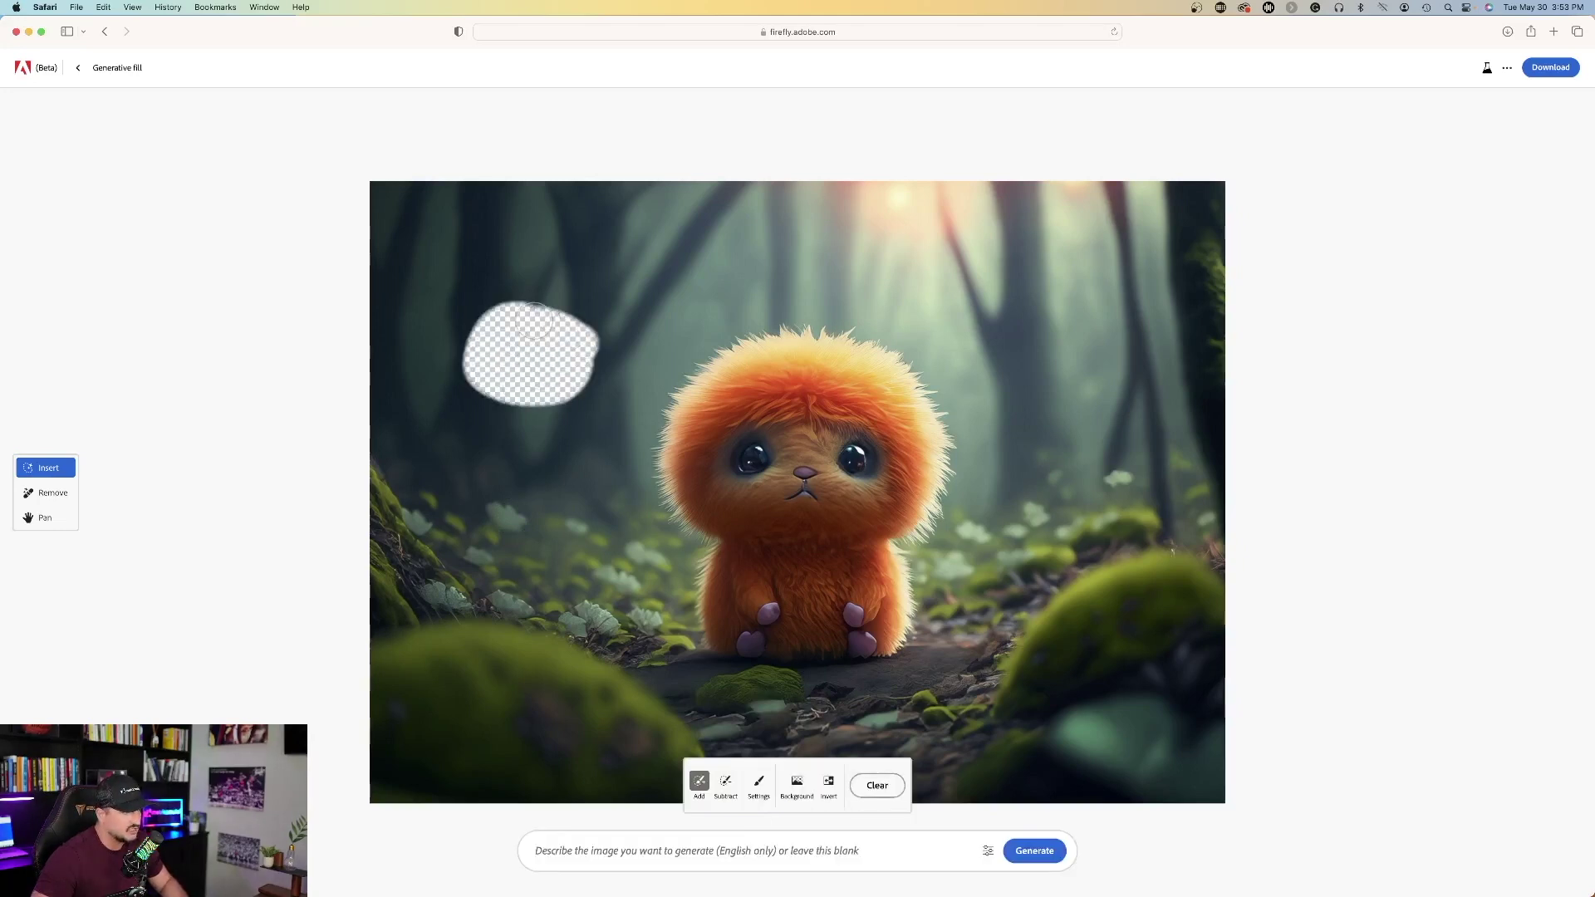
drag(558, 356, 554, 374)
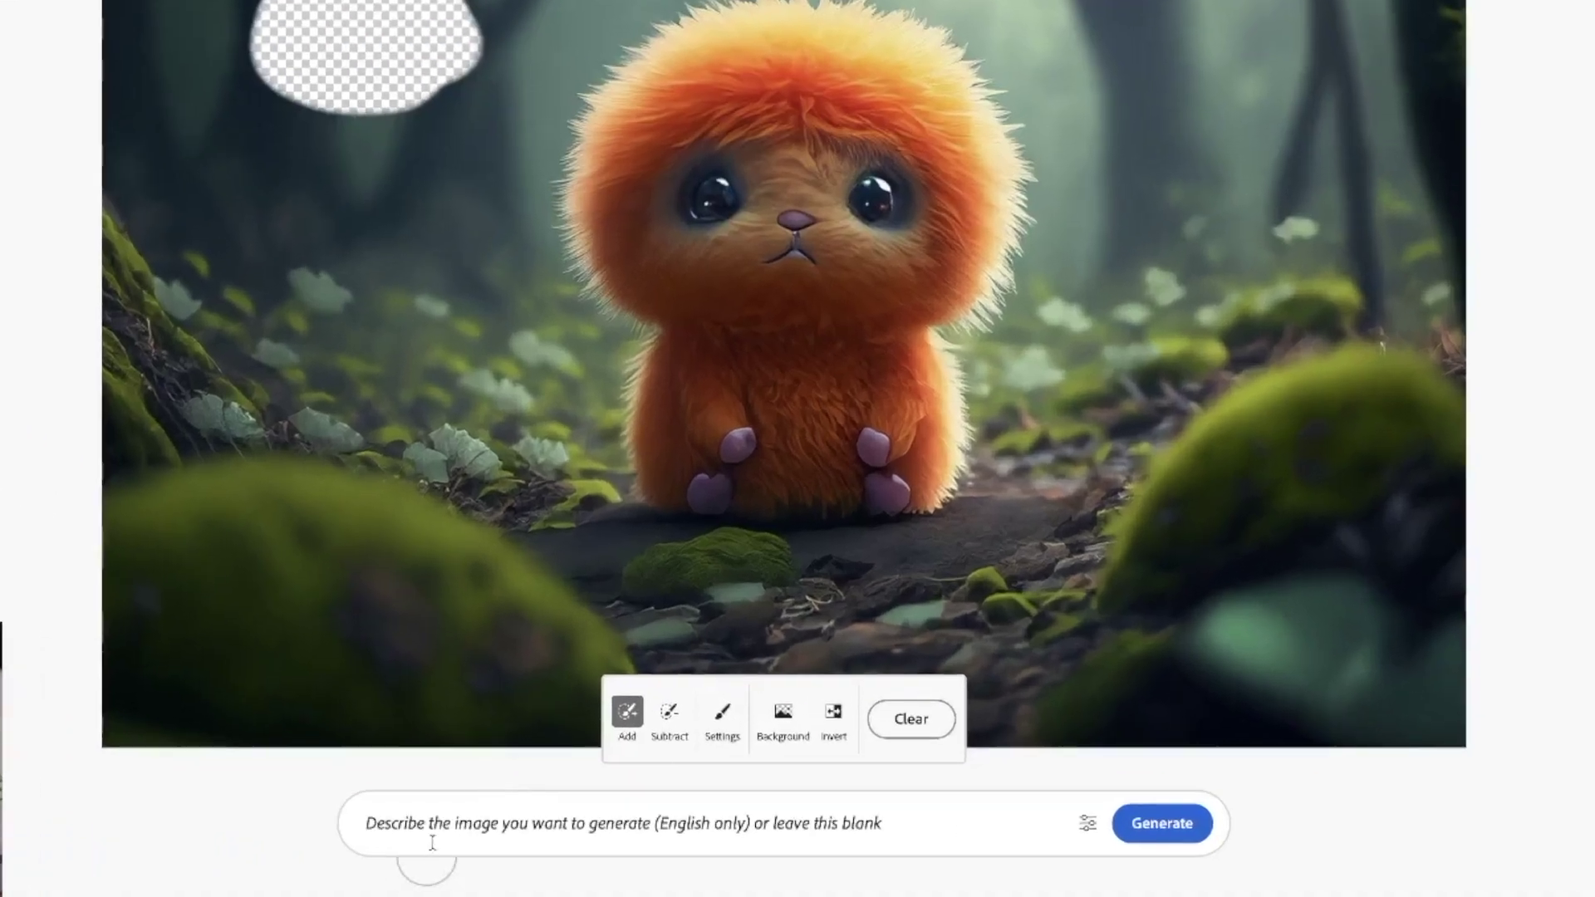
click(436, 839)
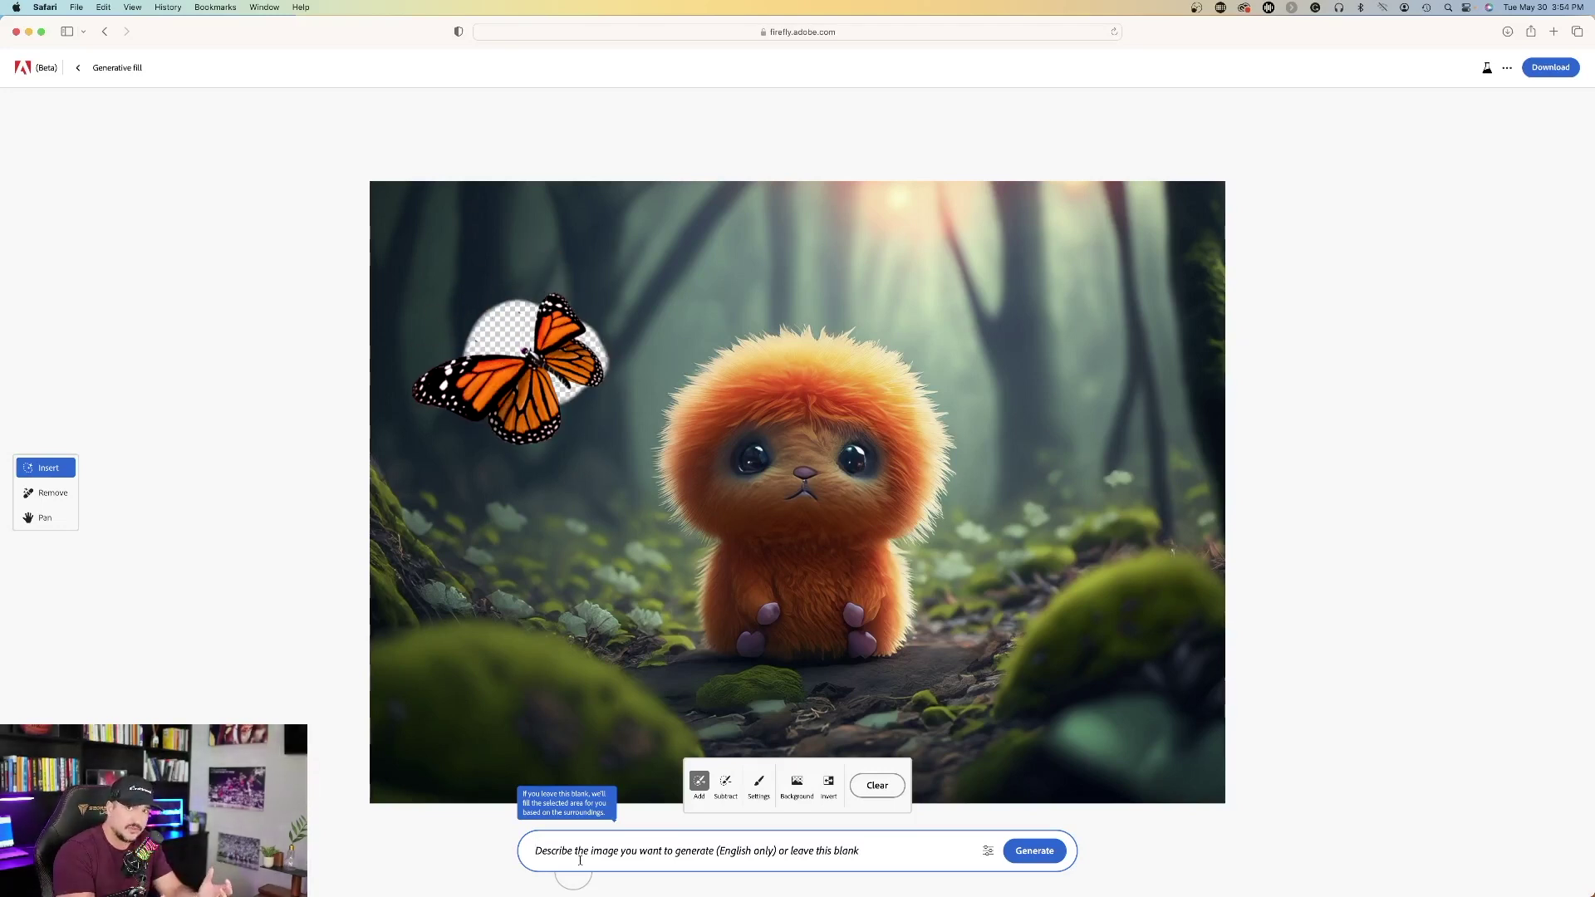
text(butterfly)
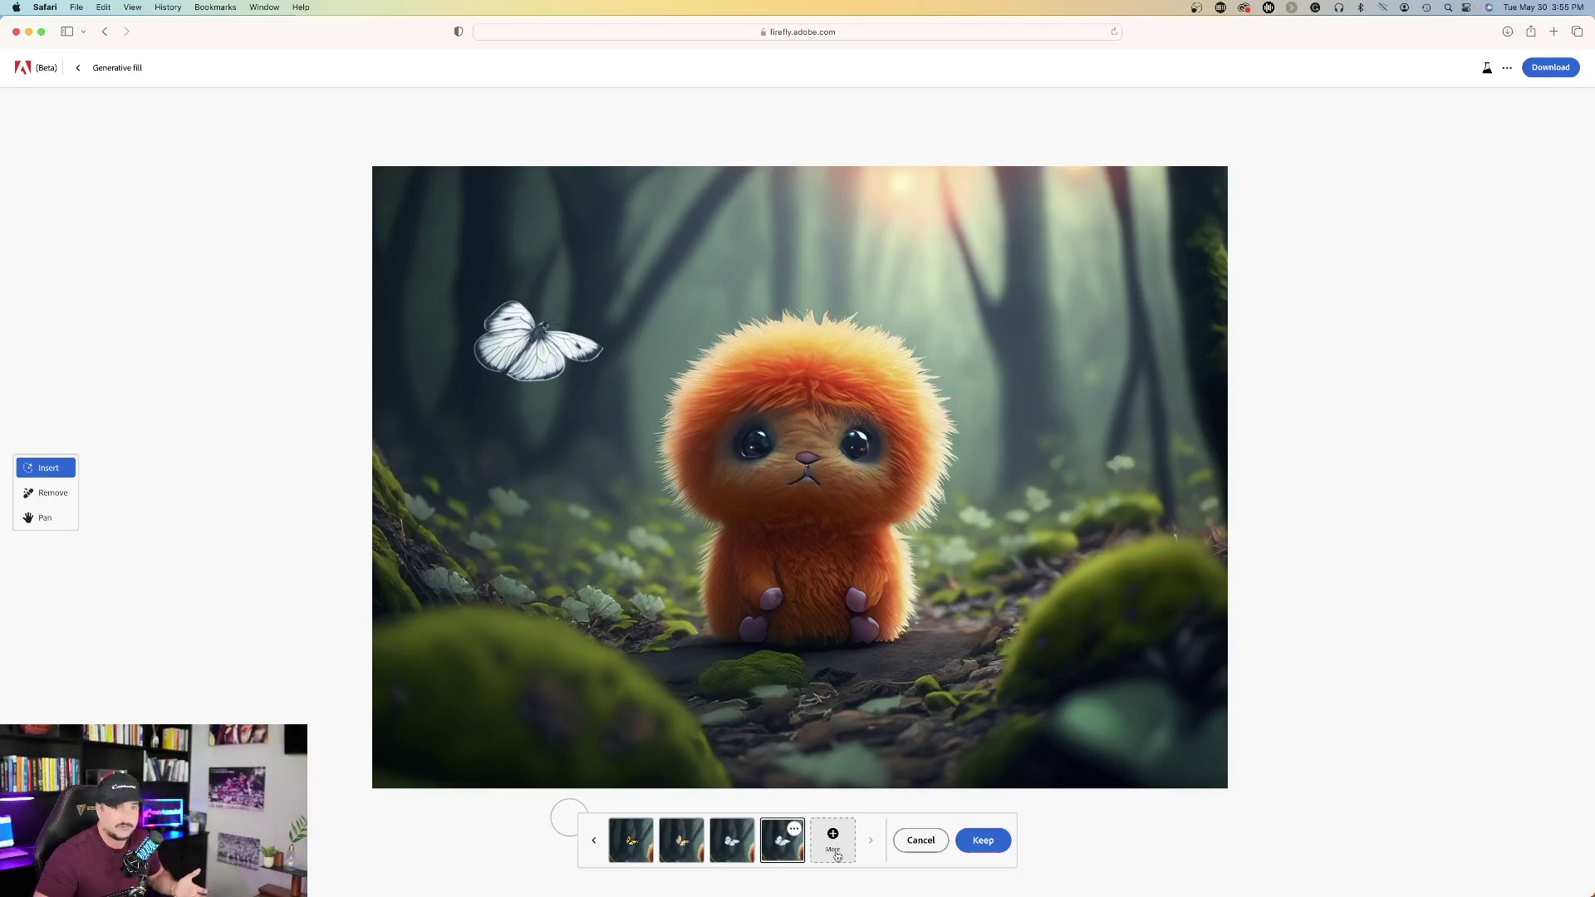
Step: Choose the orange monarch butterfly variation and keep it in the forest scene
click(632, 843)
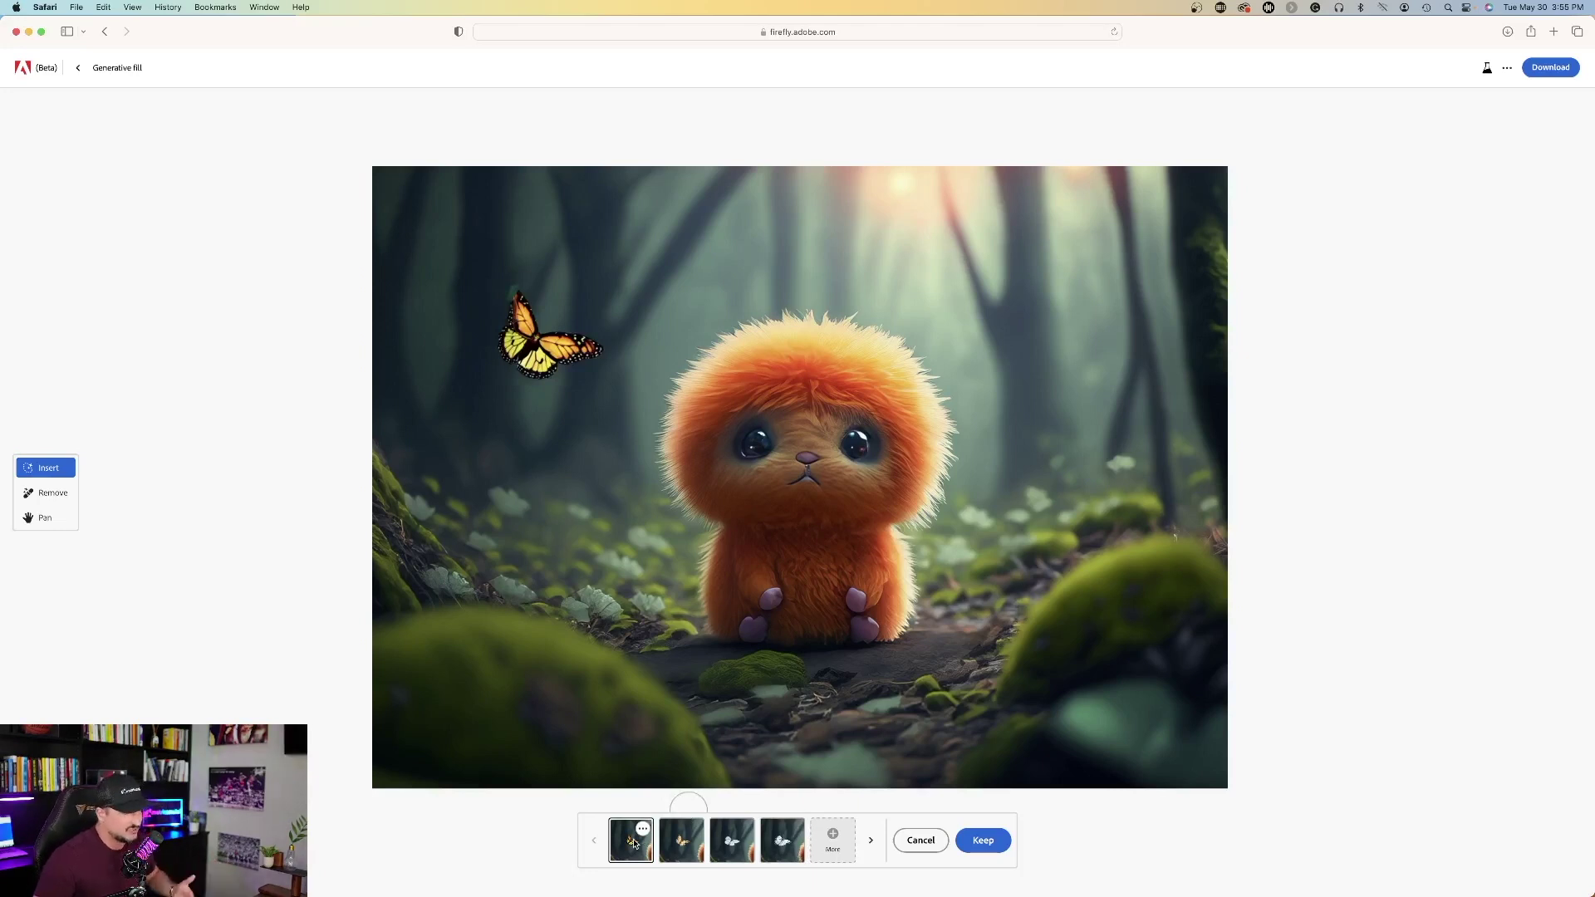
click(980, 840)
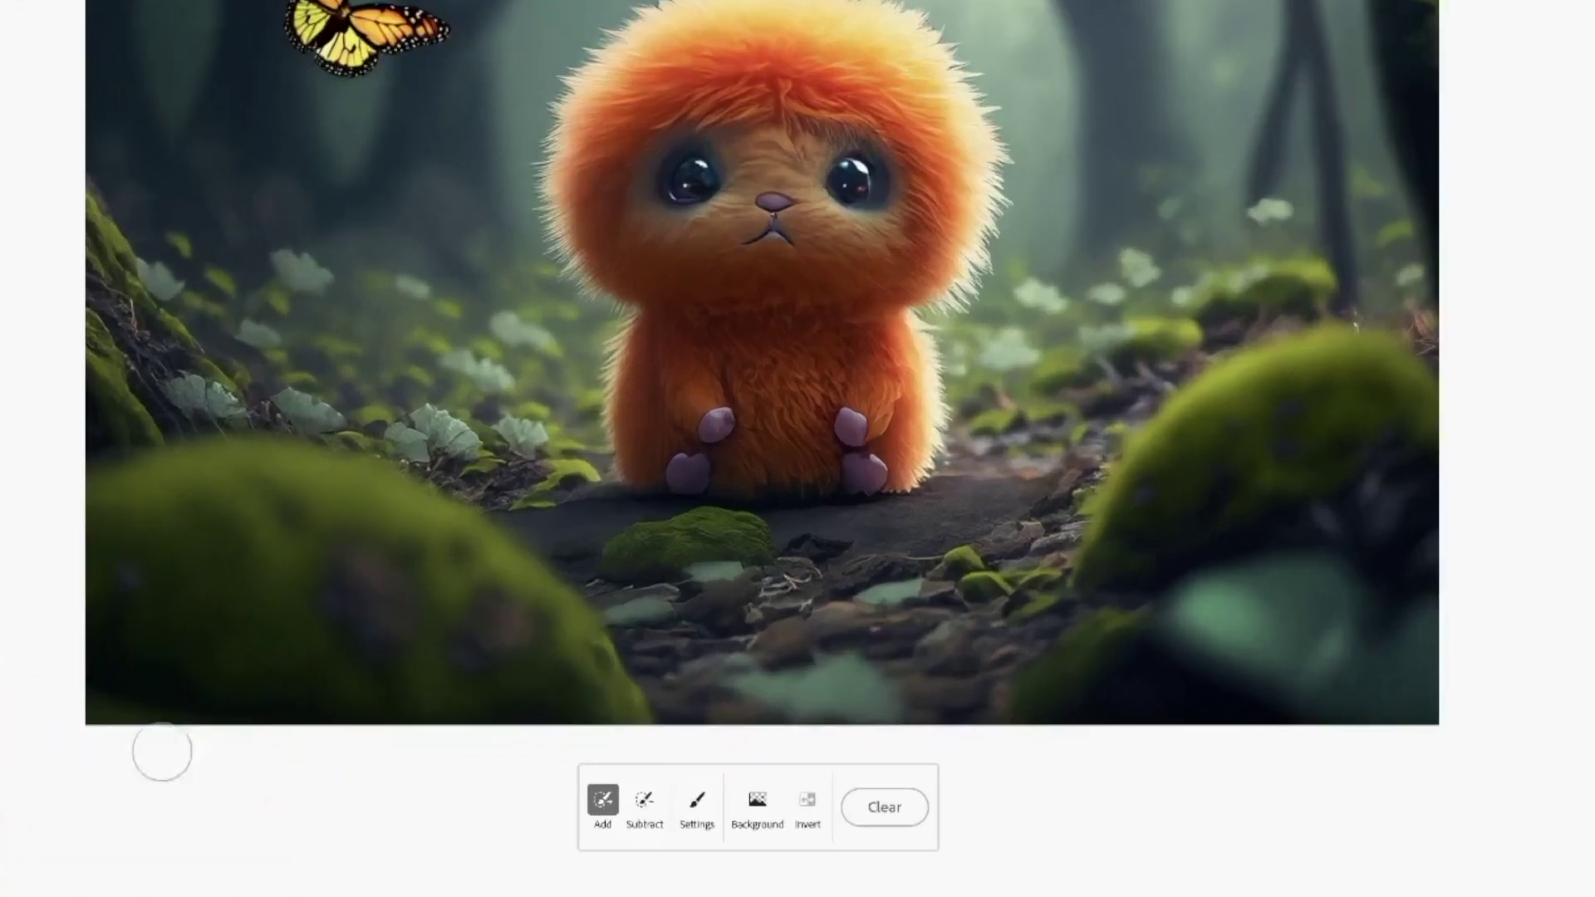
Step: Mask the entire forest background behind the creature and butterfly, ready for a new prompt
click(760, 801)
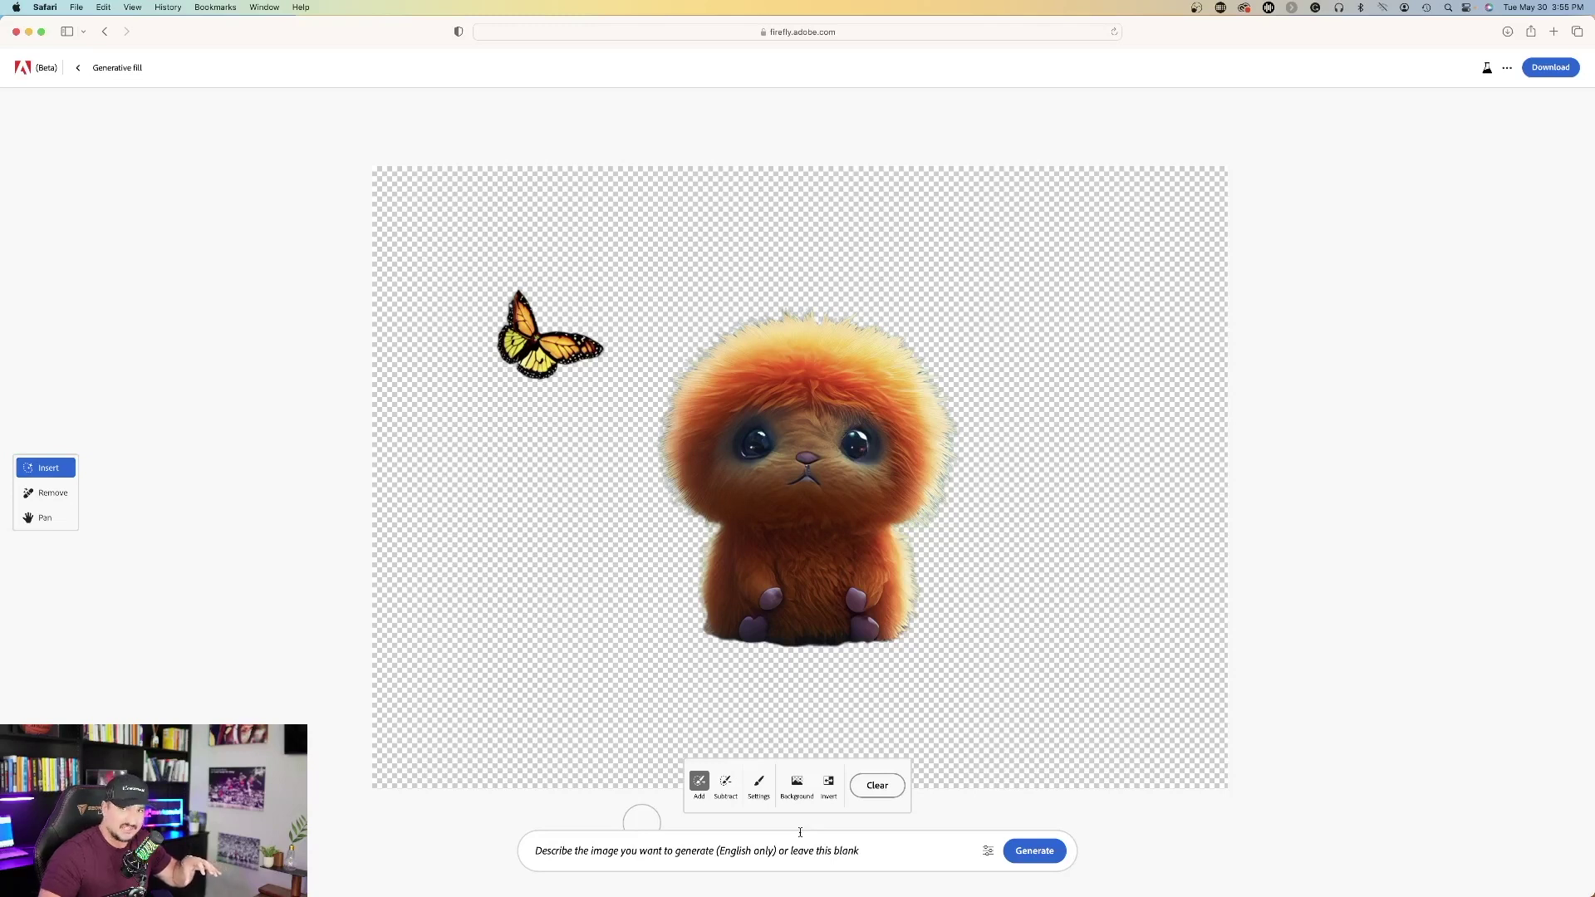
click(800, 833)
text(snowy mountains)
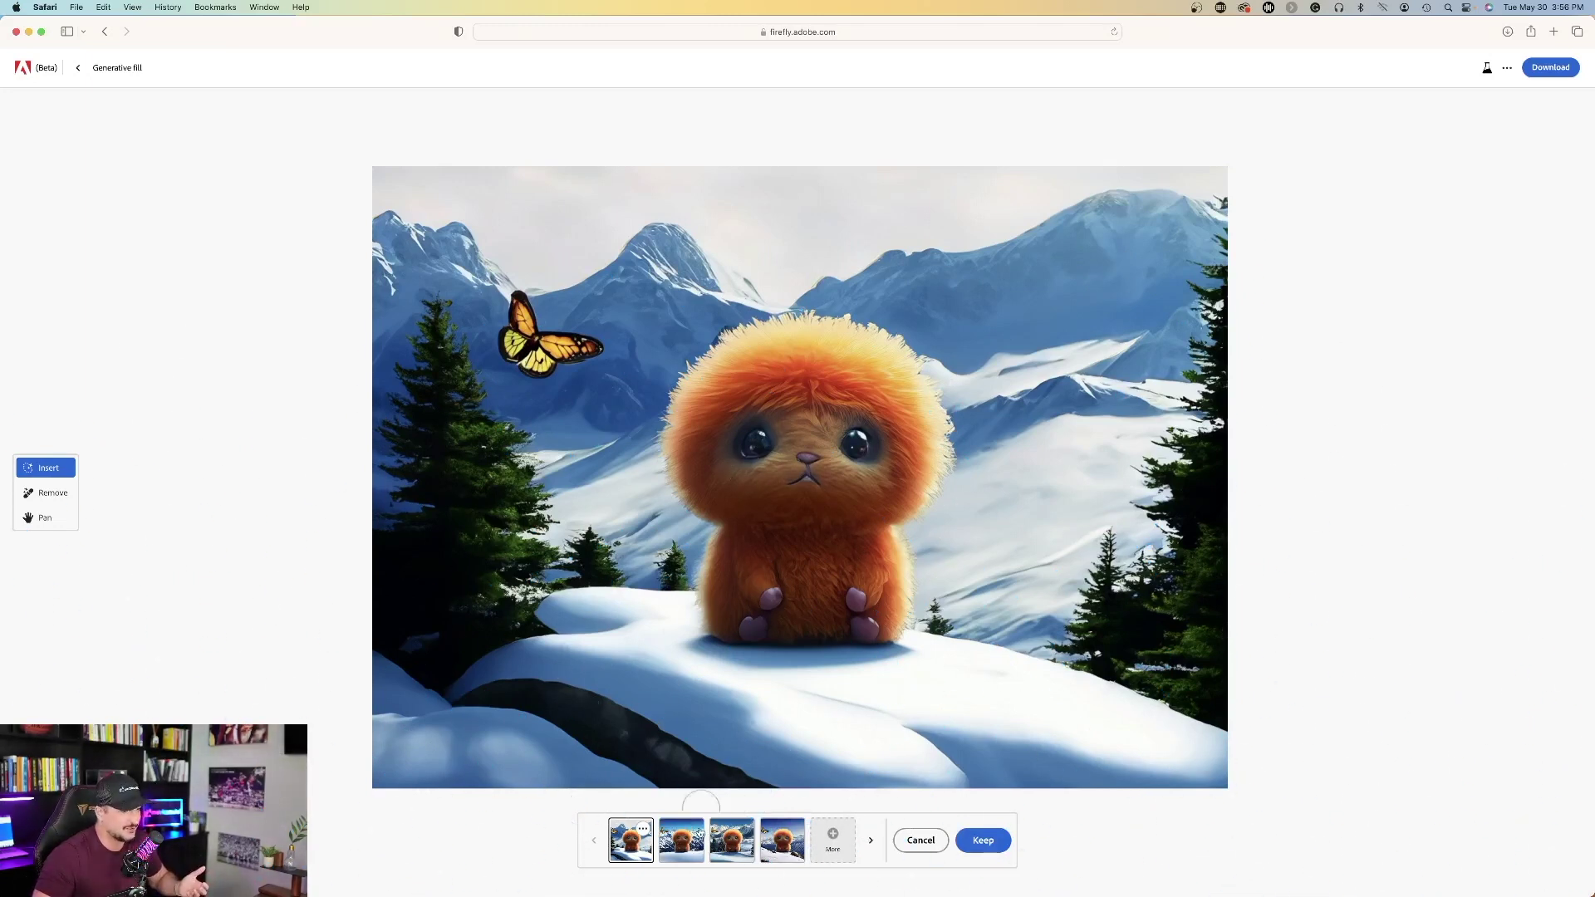
Step: Compare the snowy mountain variations, then return to the empty-background version
click(682, 843)
click(723, 844)
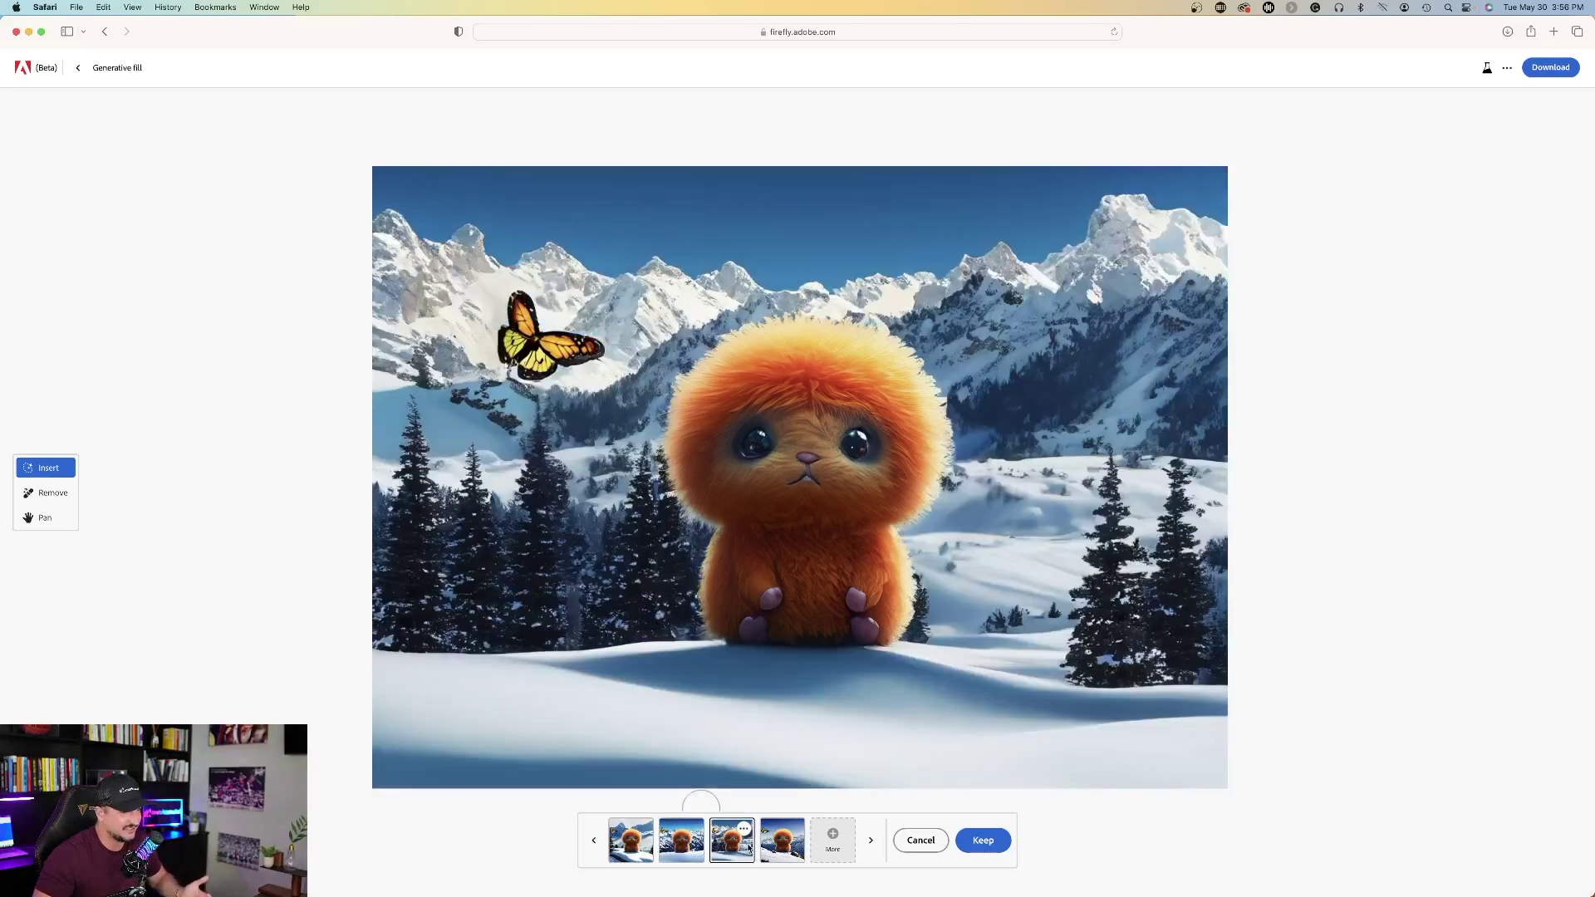
click(782, 850)
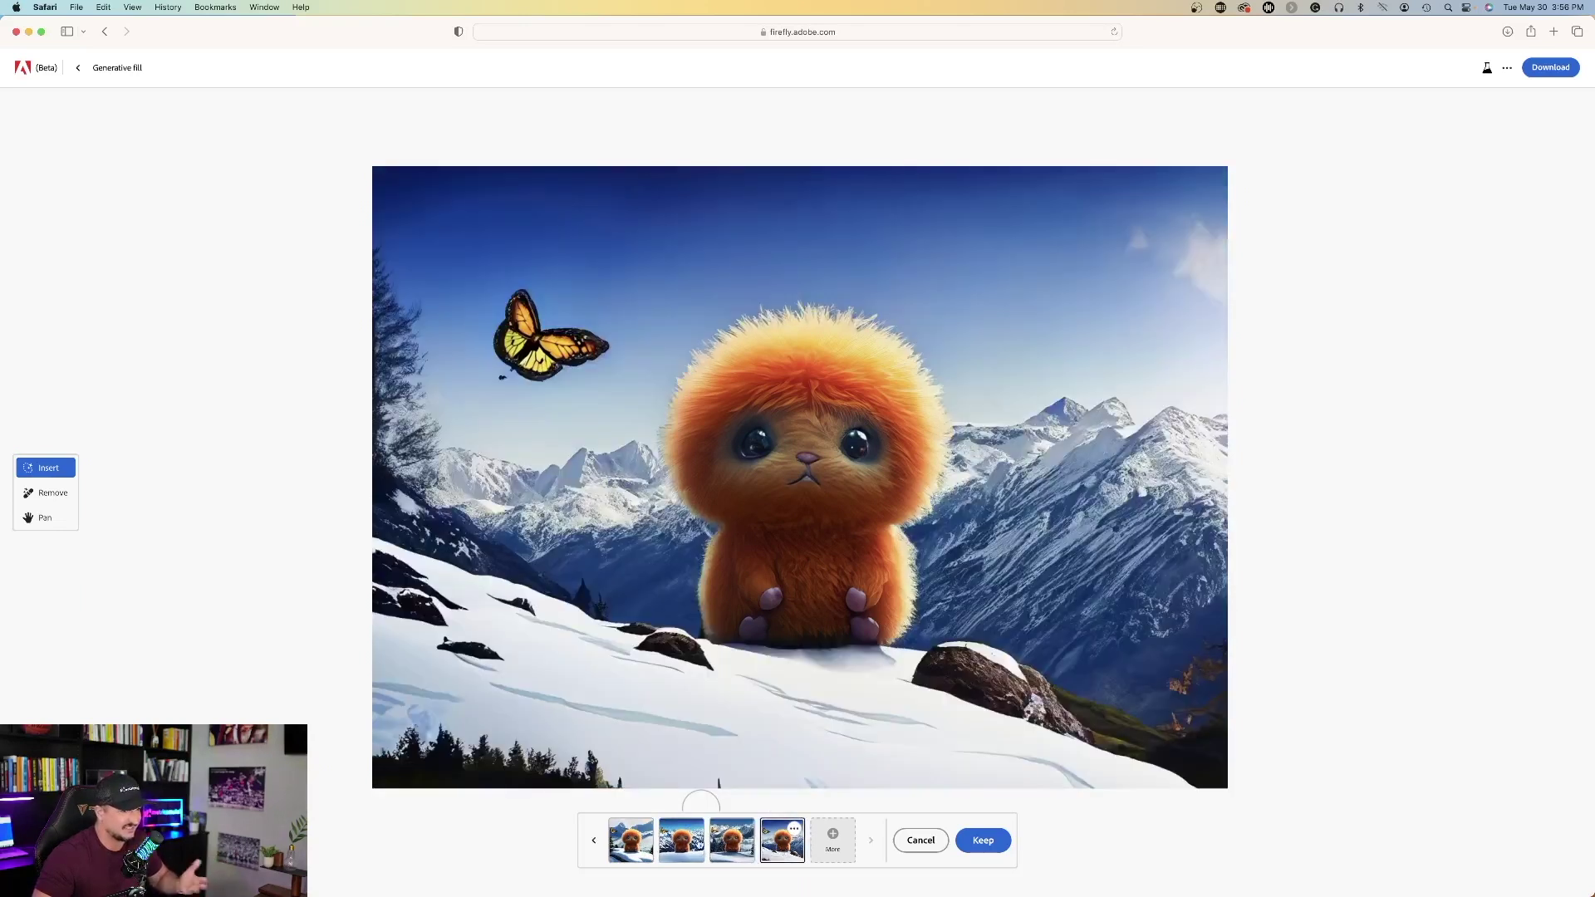
click(629, 846)
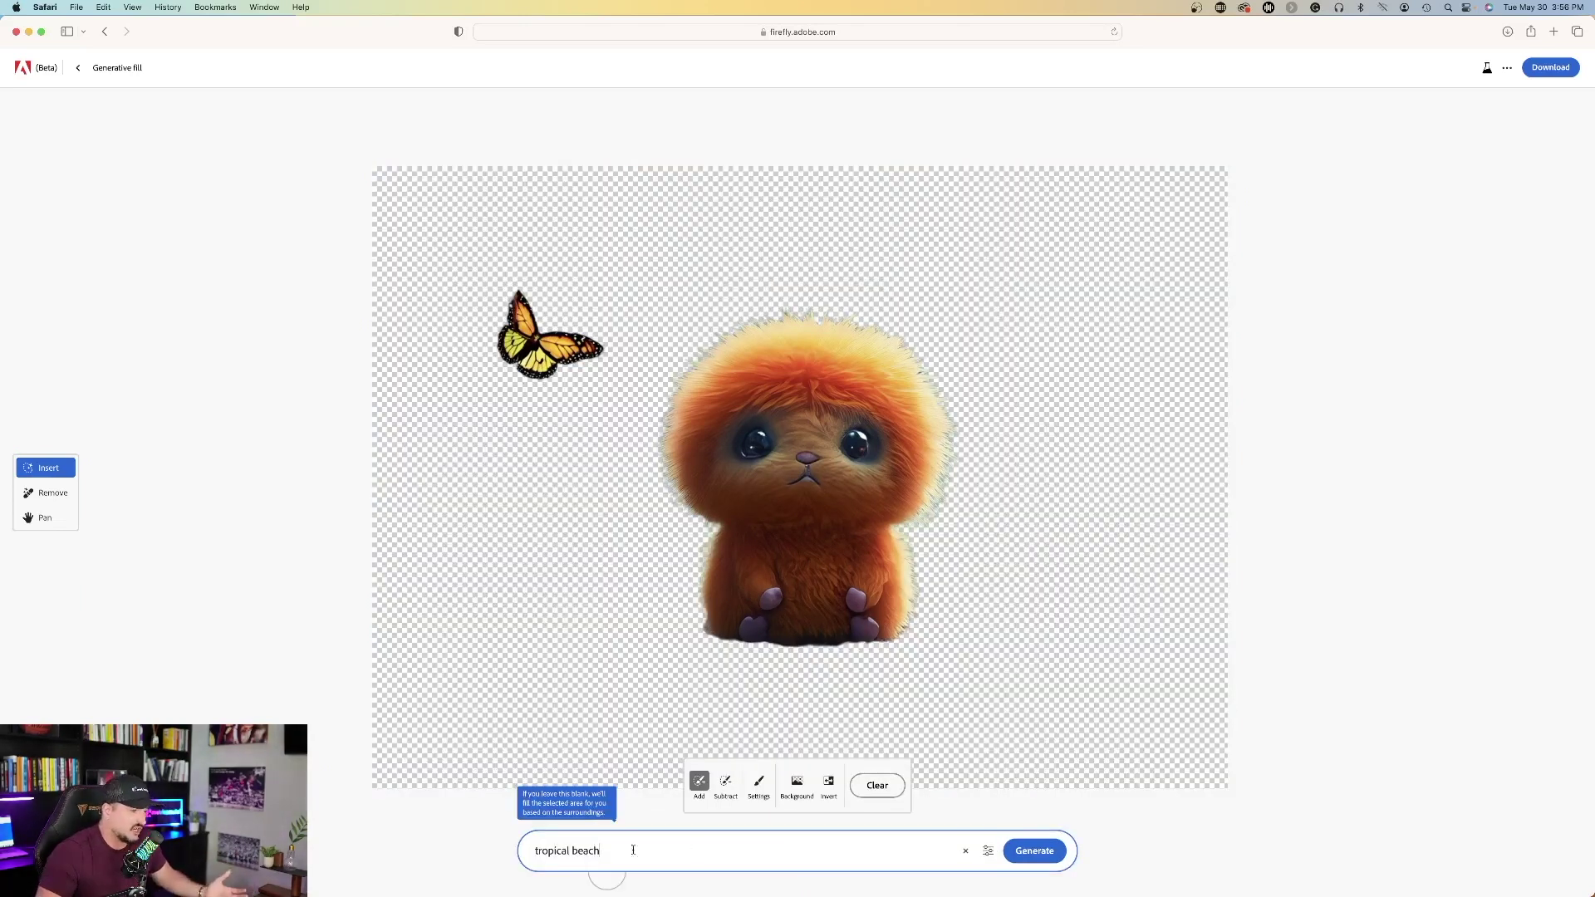
Step: Generate a 'tropical beach' background and preview its four variations
click(1032, 850)
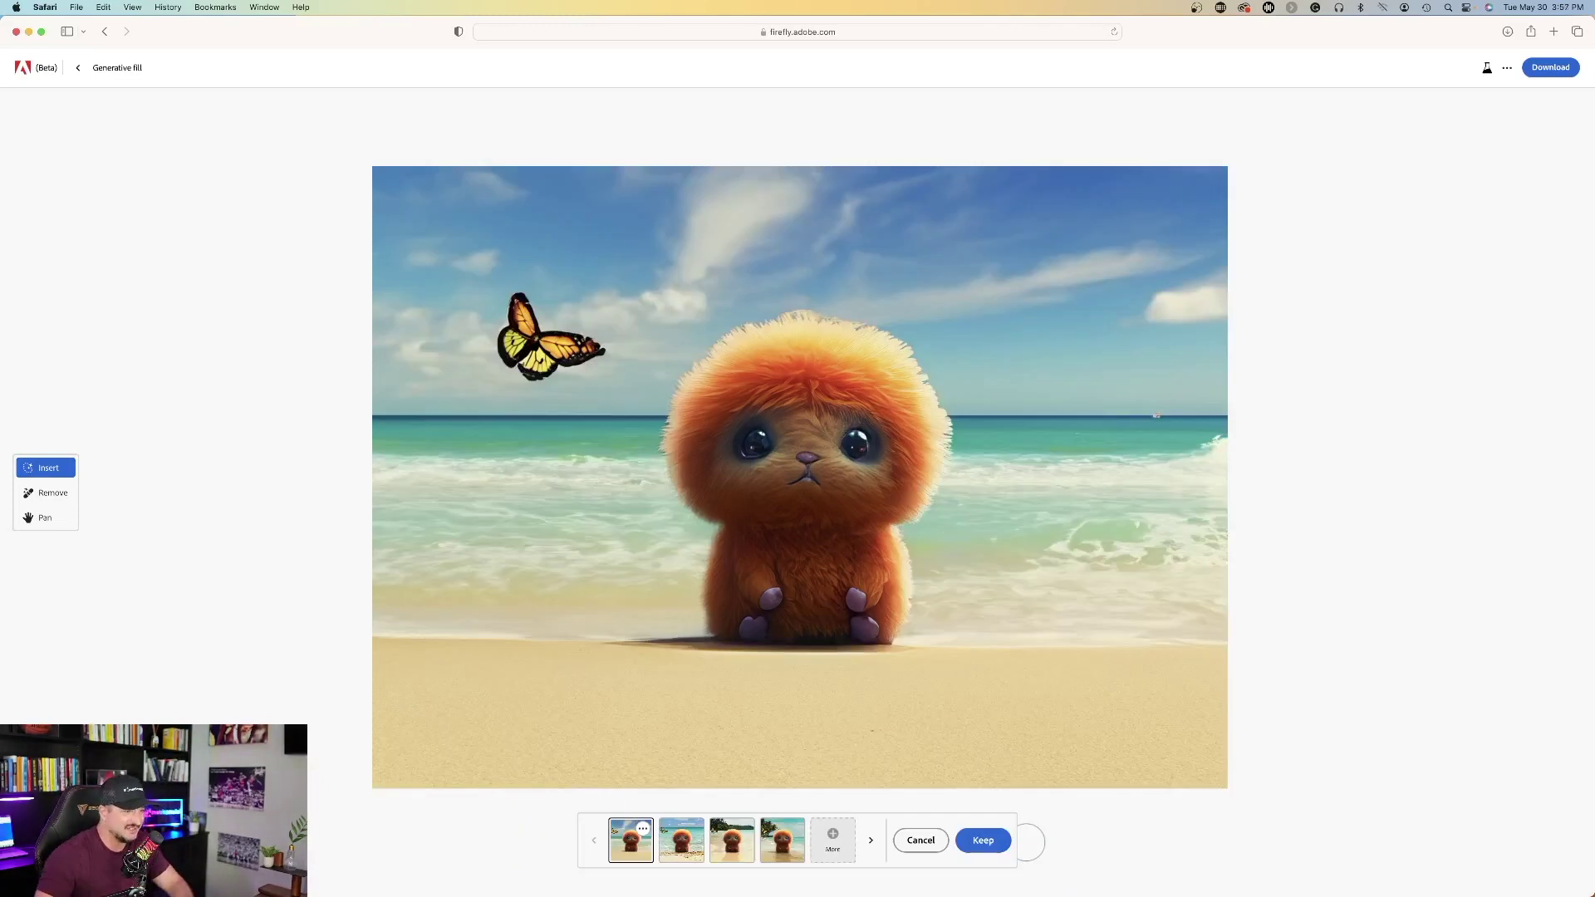
click(677, 838)
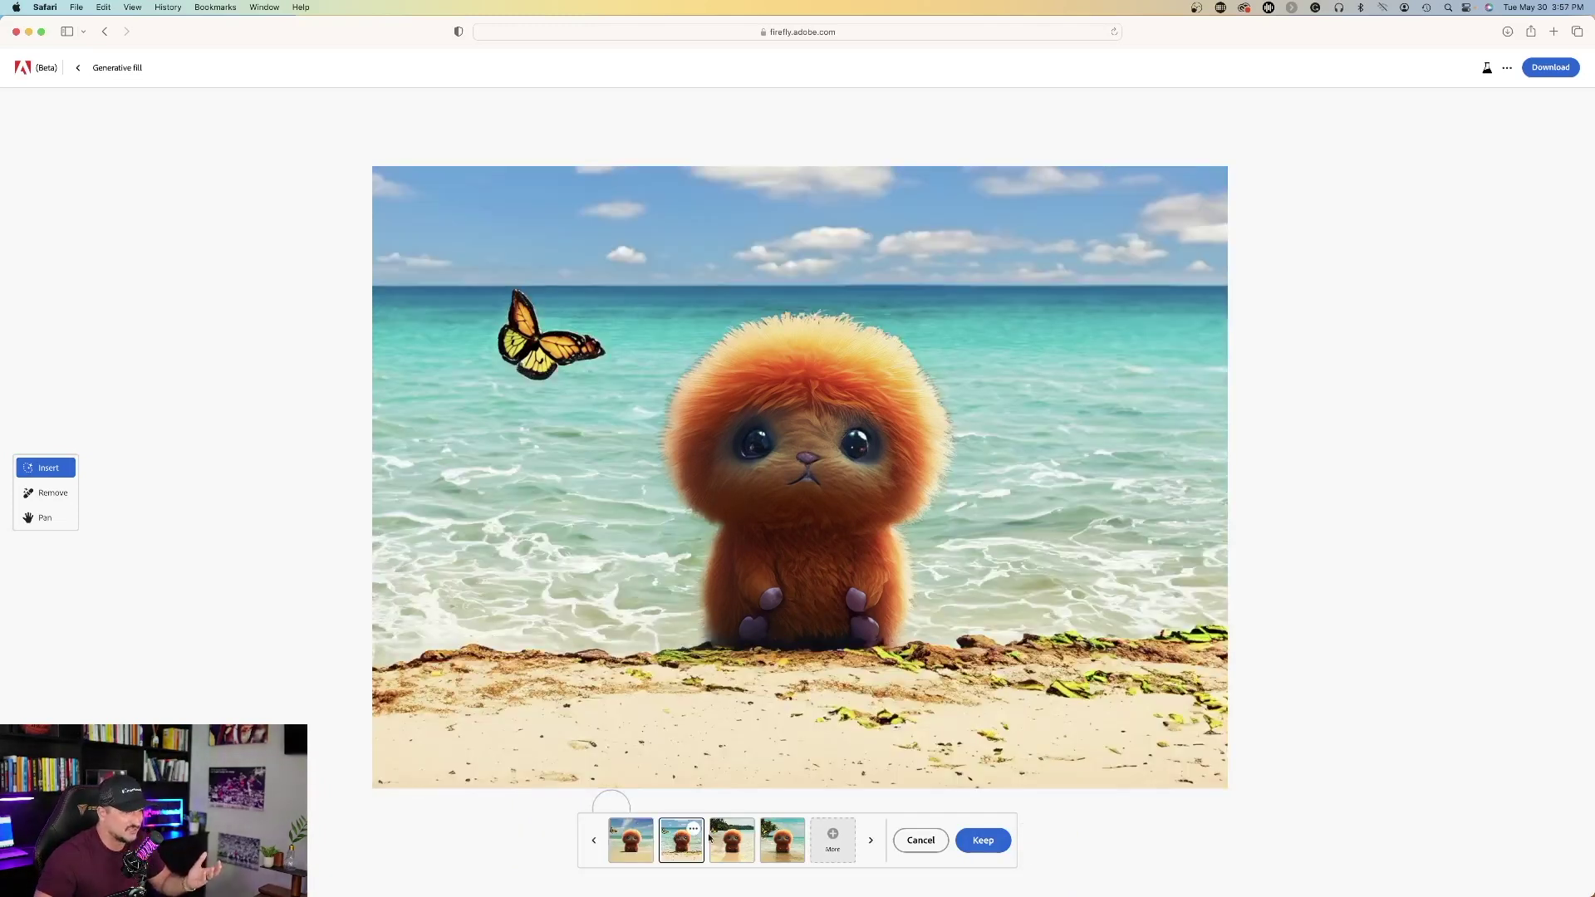
click(735, 838)
click(787, 839)
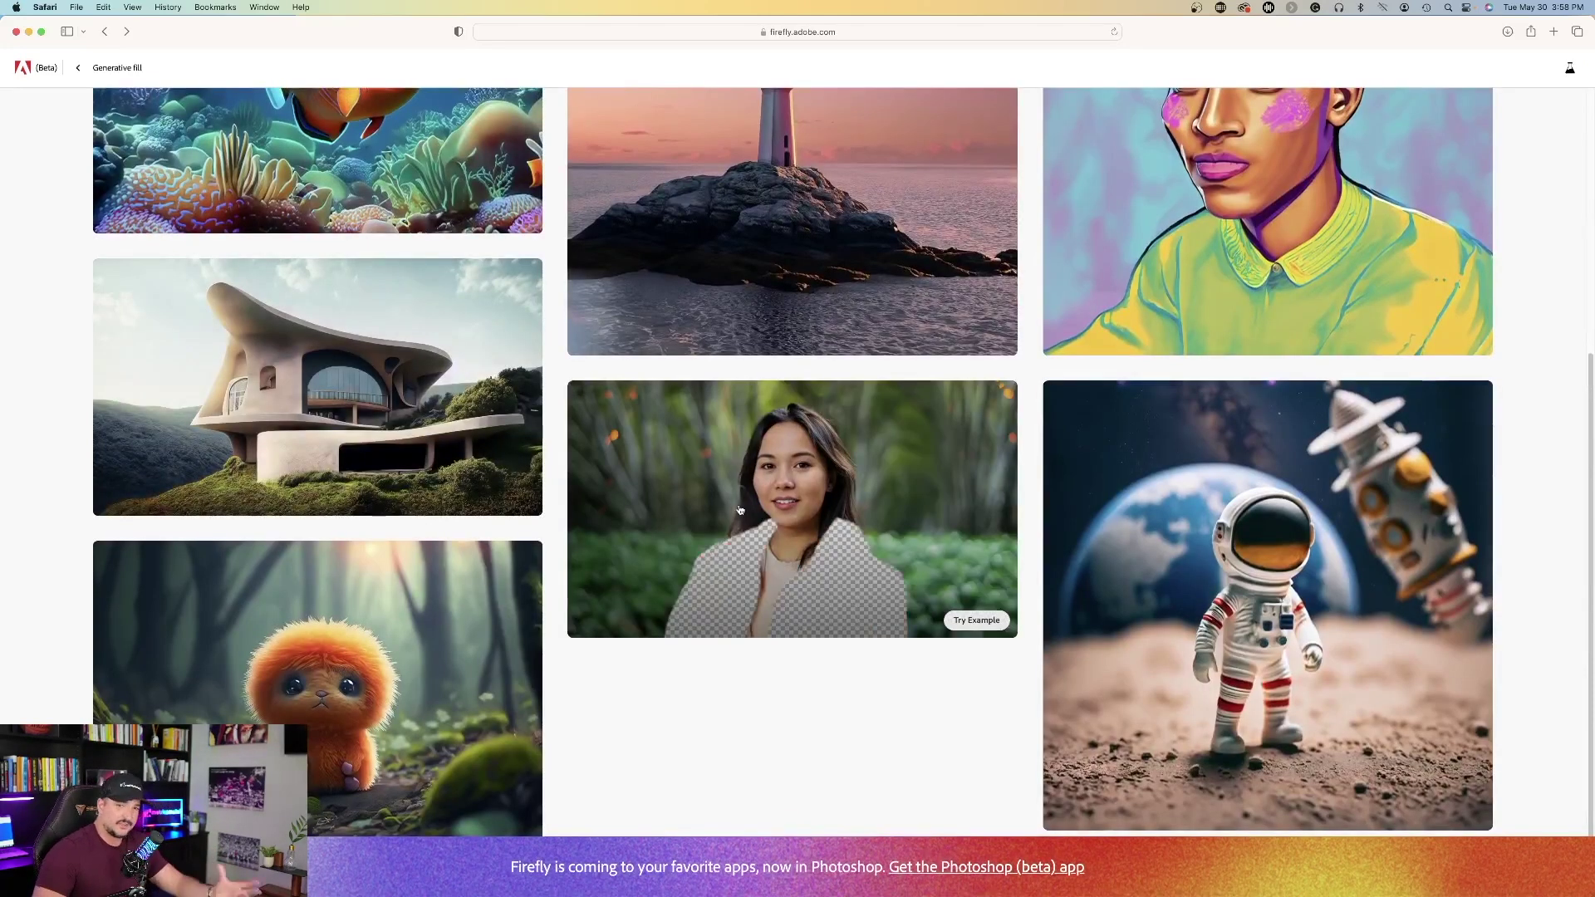
Step: Open the woman in the orange jacket sample and generate a 'volcanic eruption' background
click(738, 511)
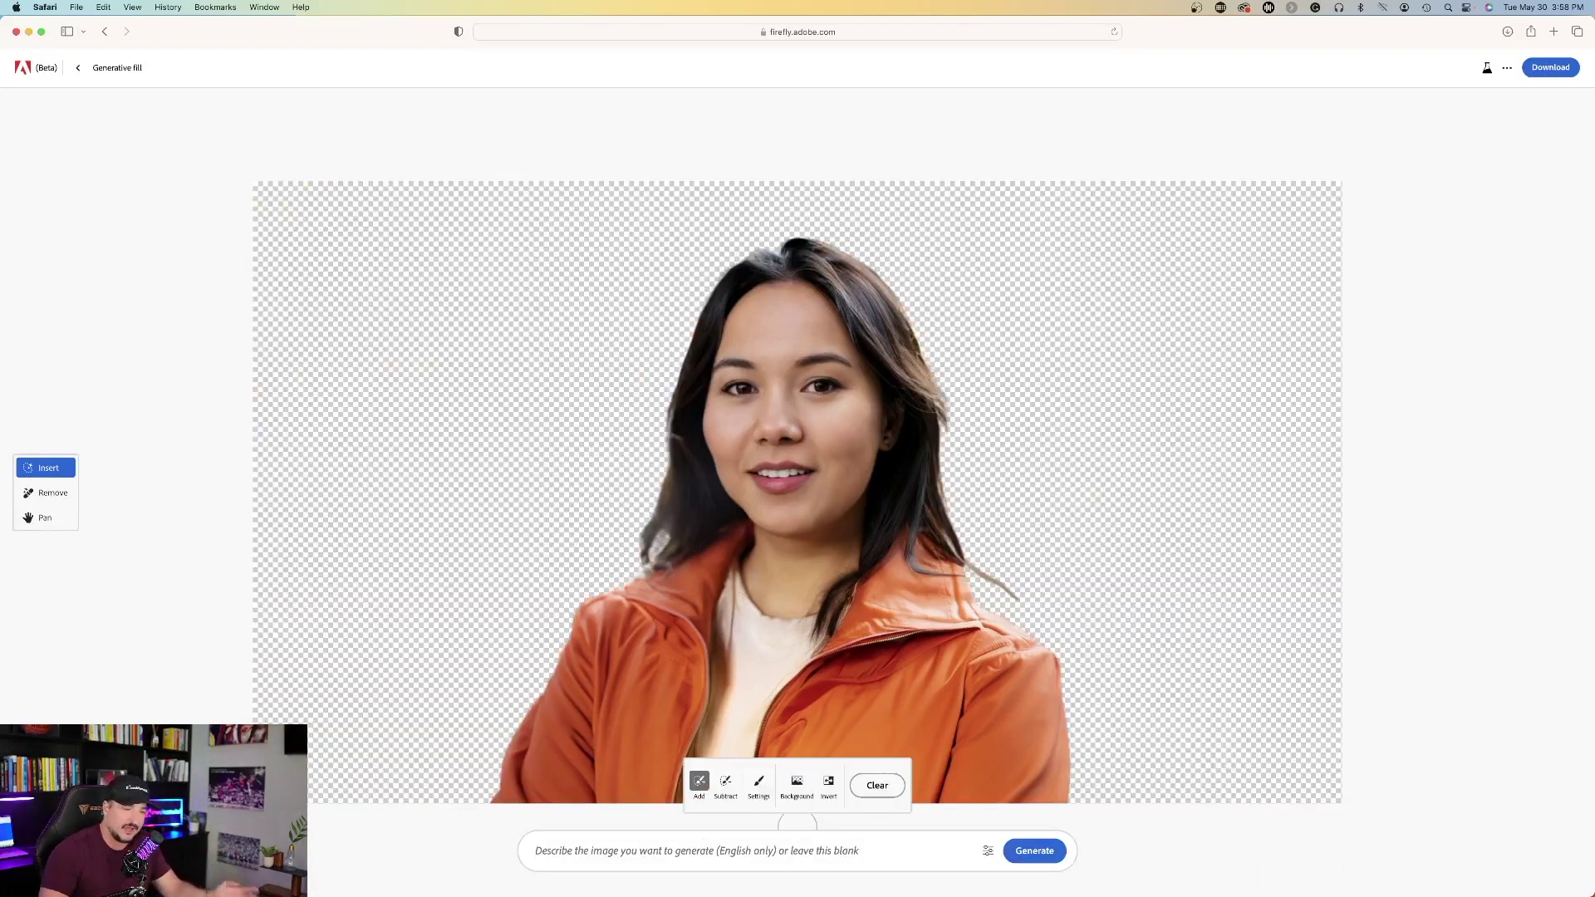
click(649, 852)
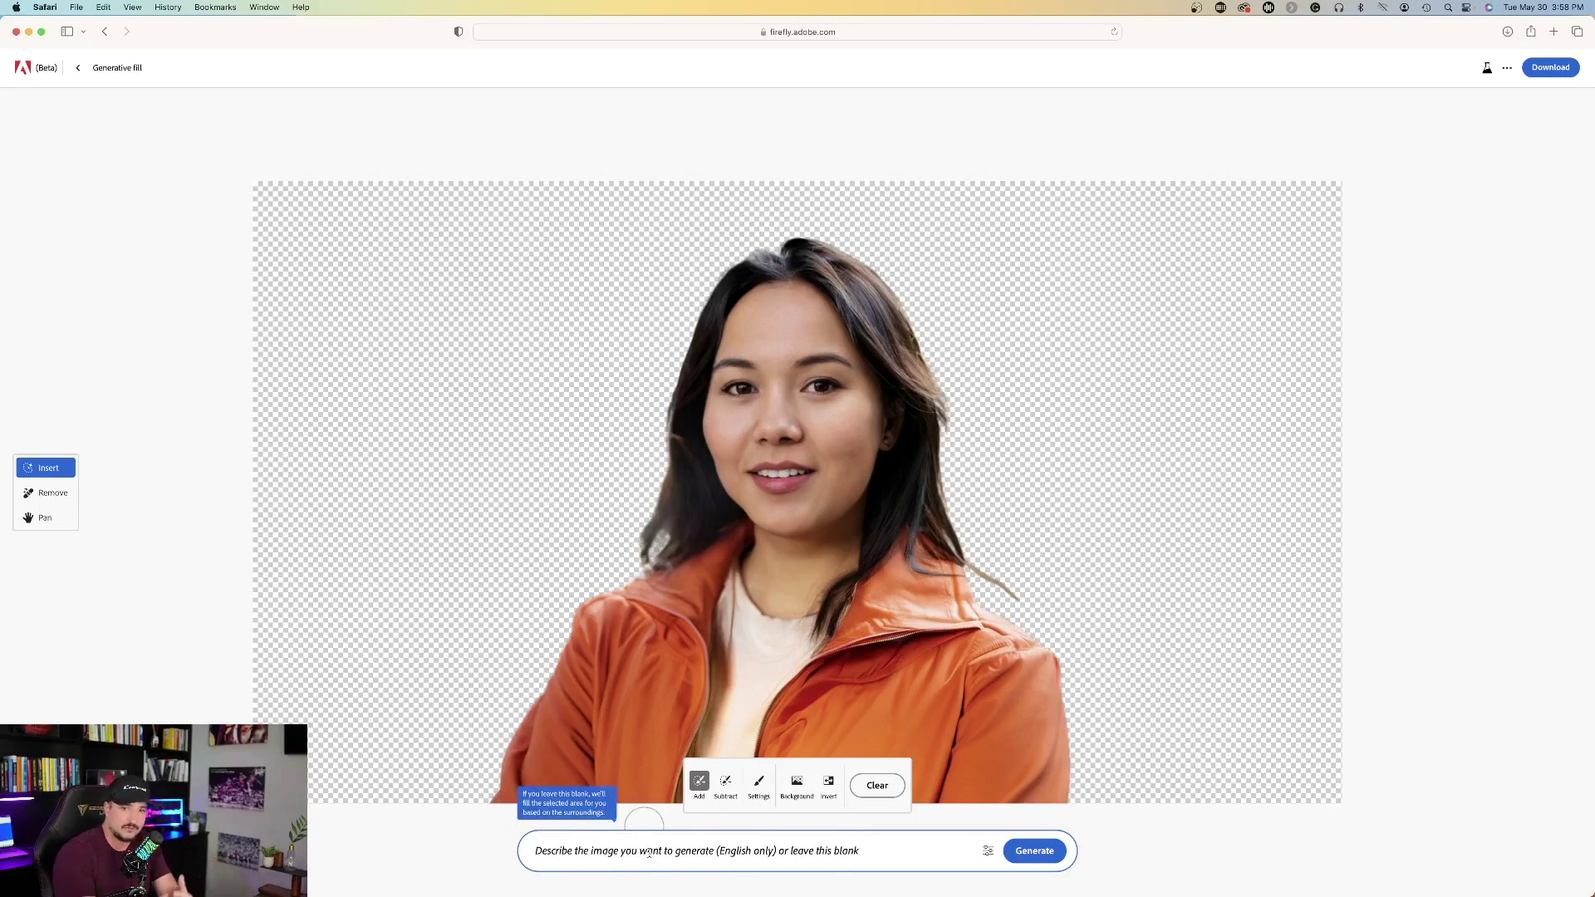
text(volcanic eruption)
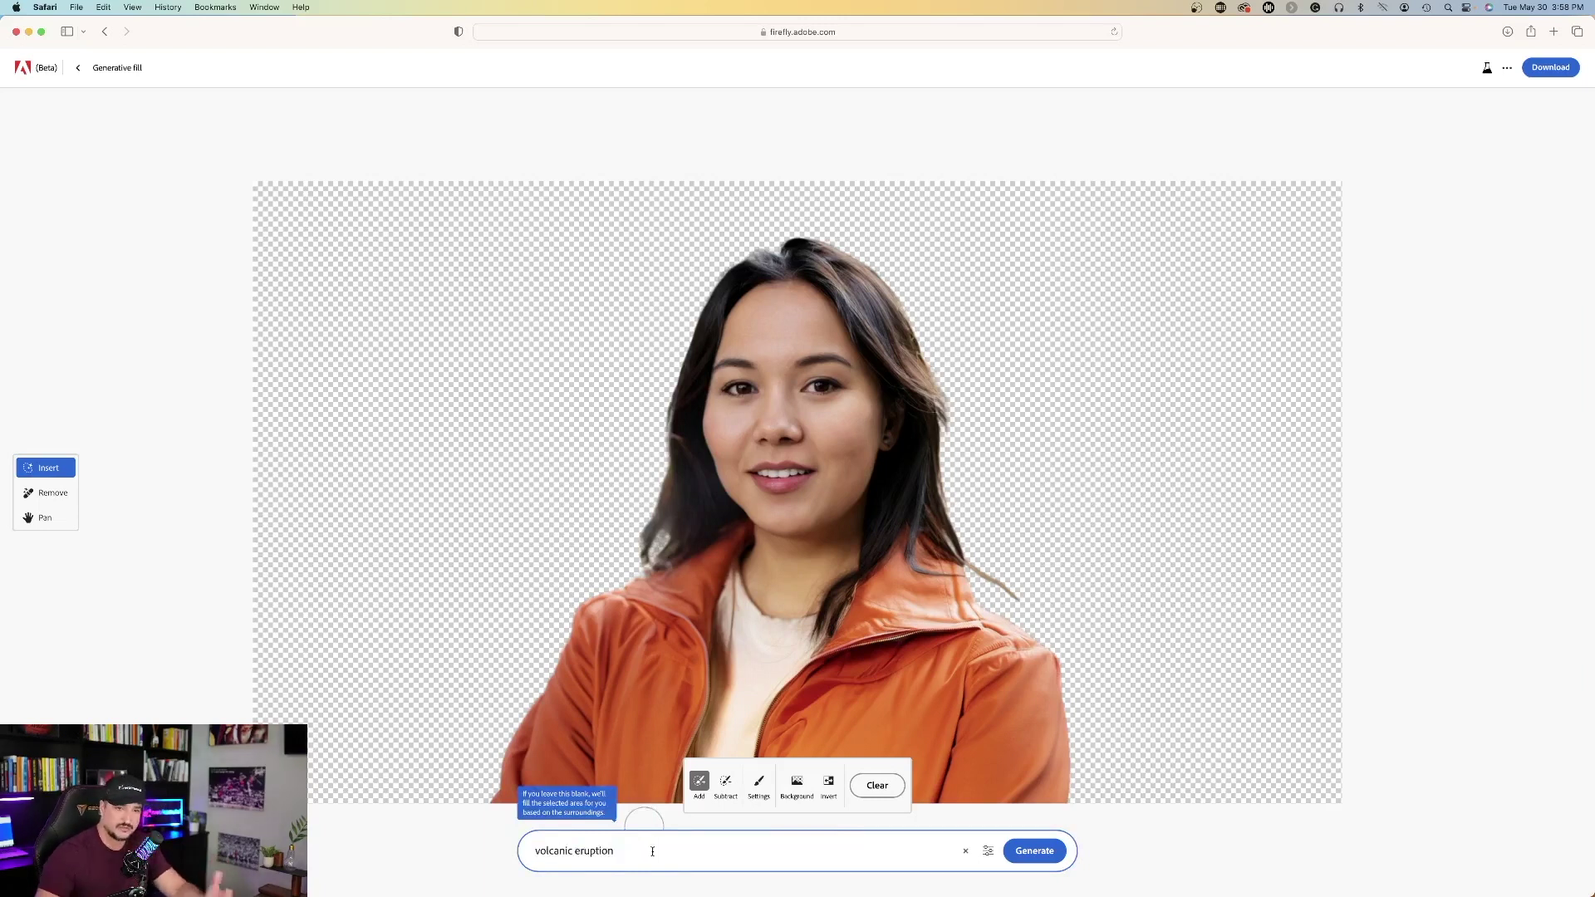
click(1027, 855)
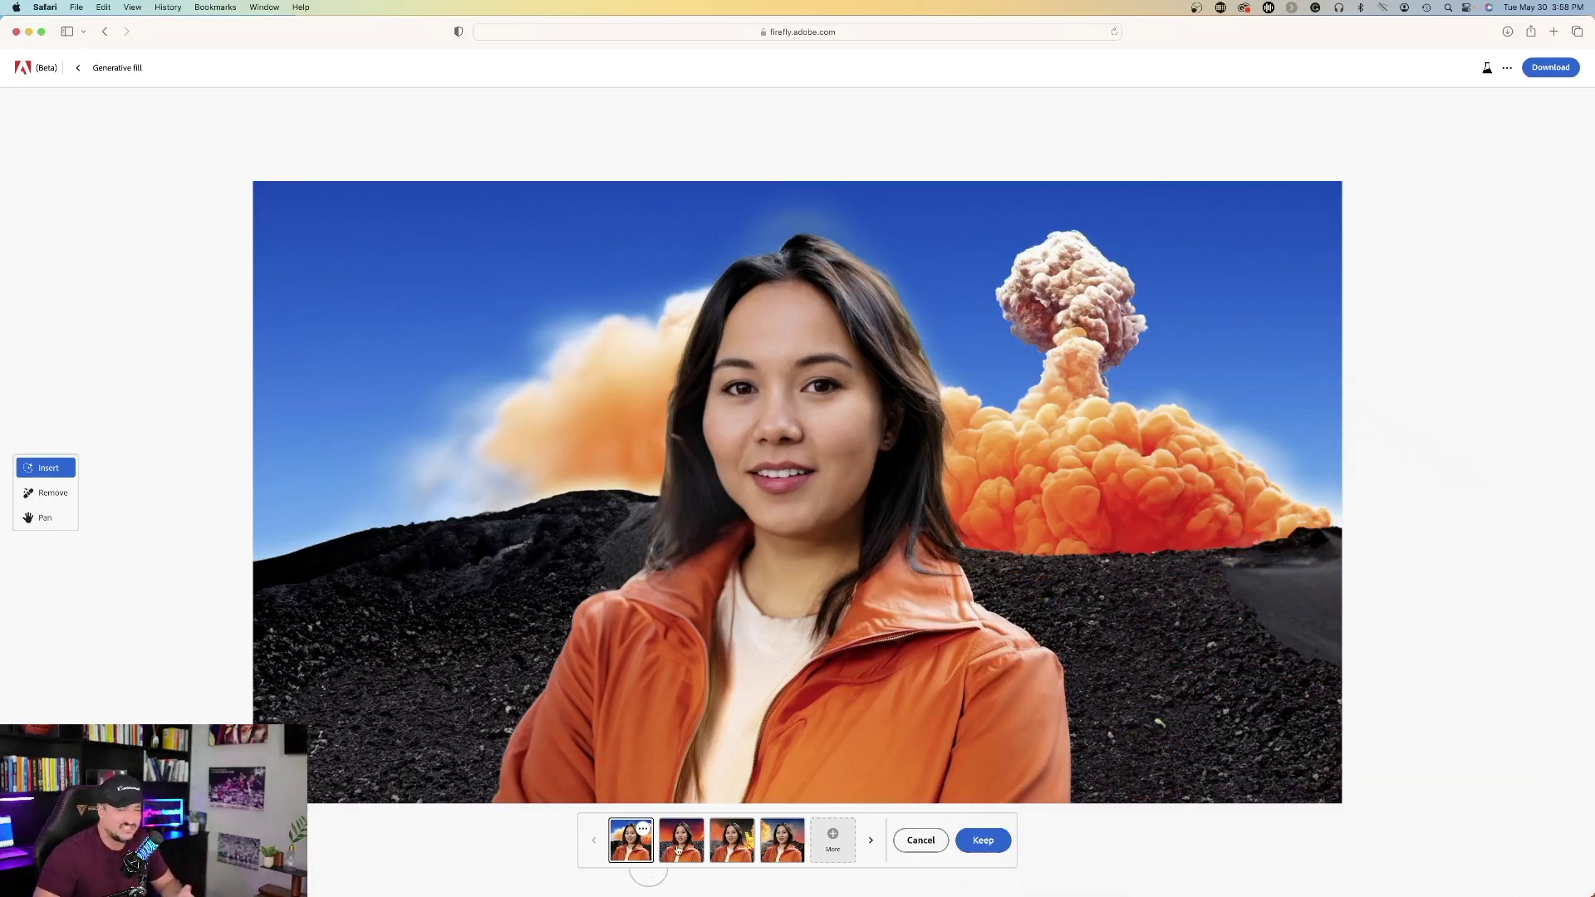
Step: Compare the four volcano variations and drag the goldfish photo toward the upload area
click(681, 840)
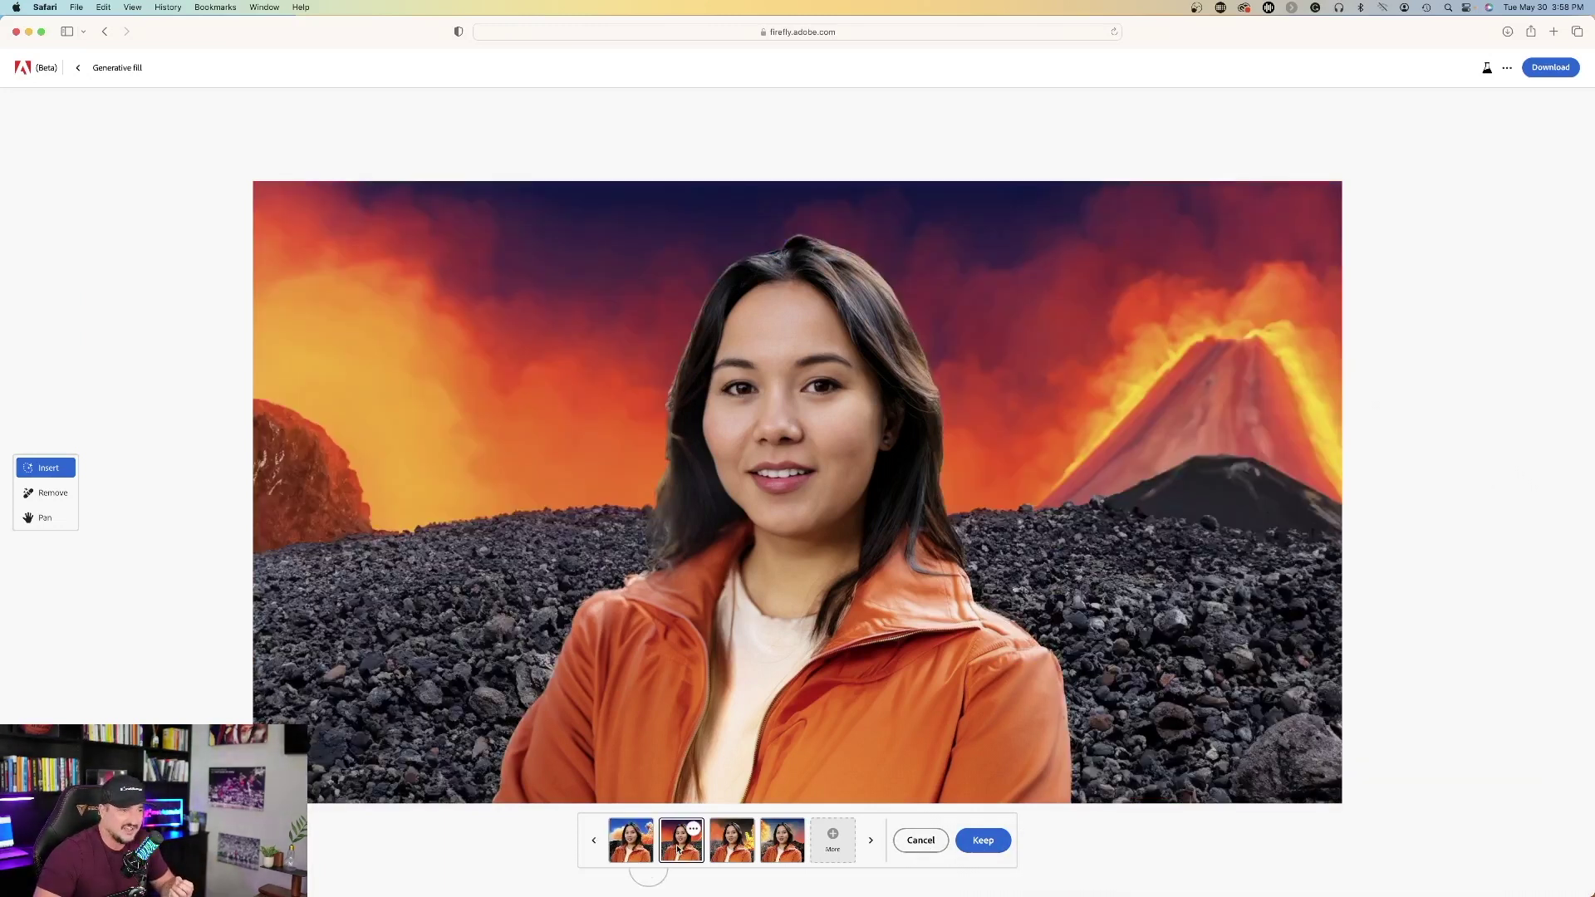
click(731, 841)
click(785, 843)
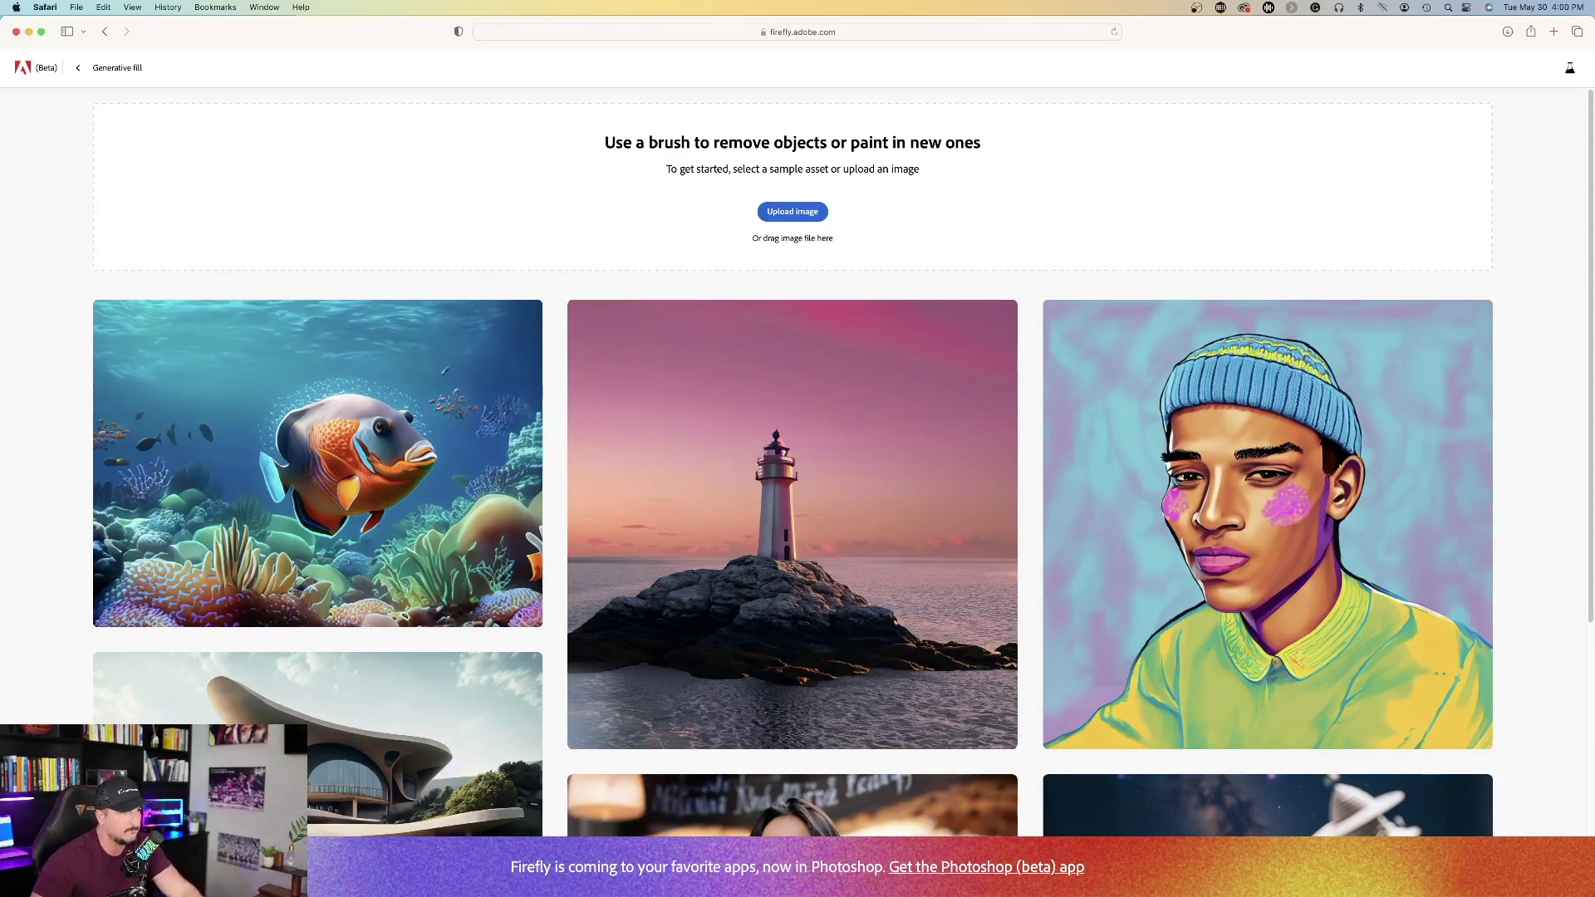
drag(118, 261, 486, 212)
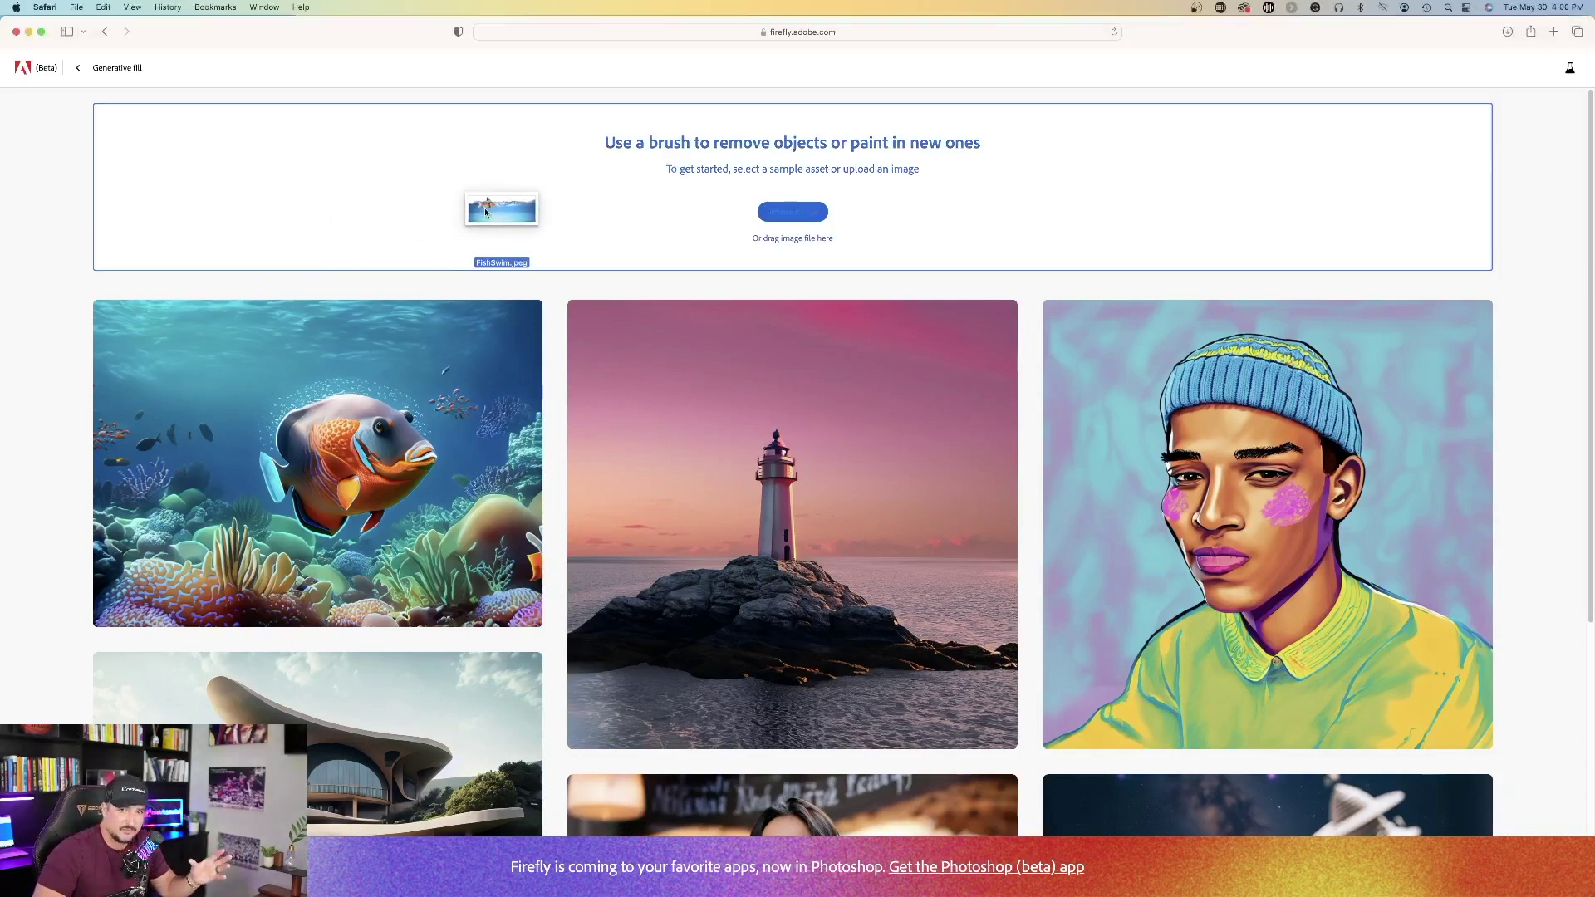
Step: Upload FishSwim.jpeg and brush out an oval of water right of the goldfish
drag(487, 213, 659, 200)
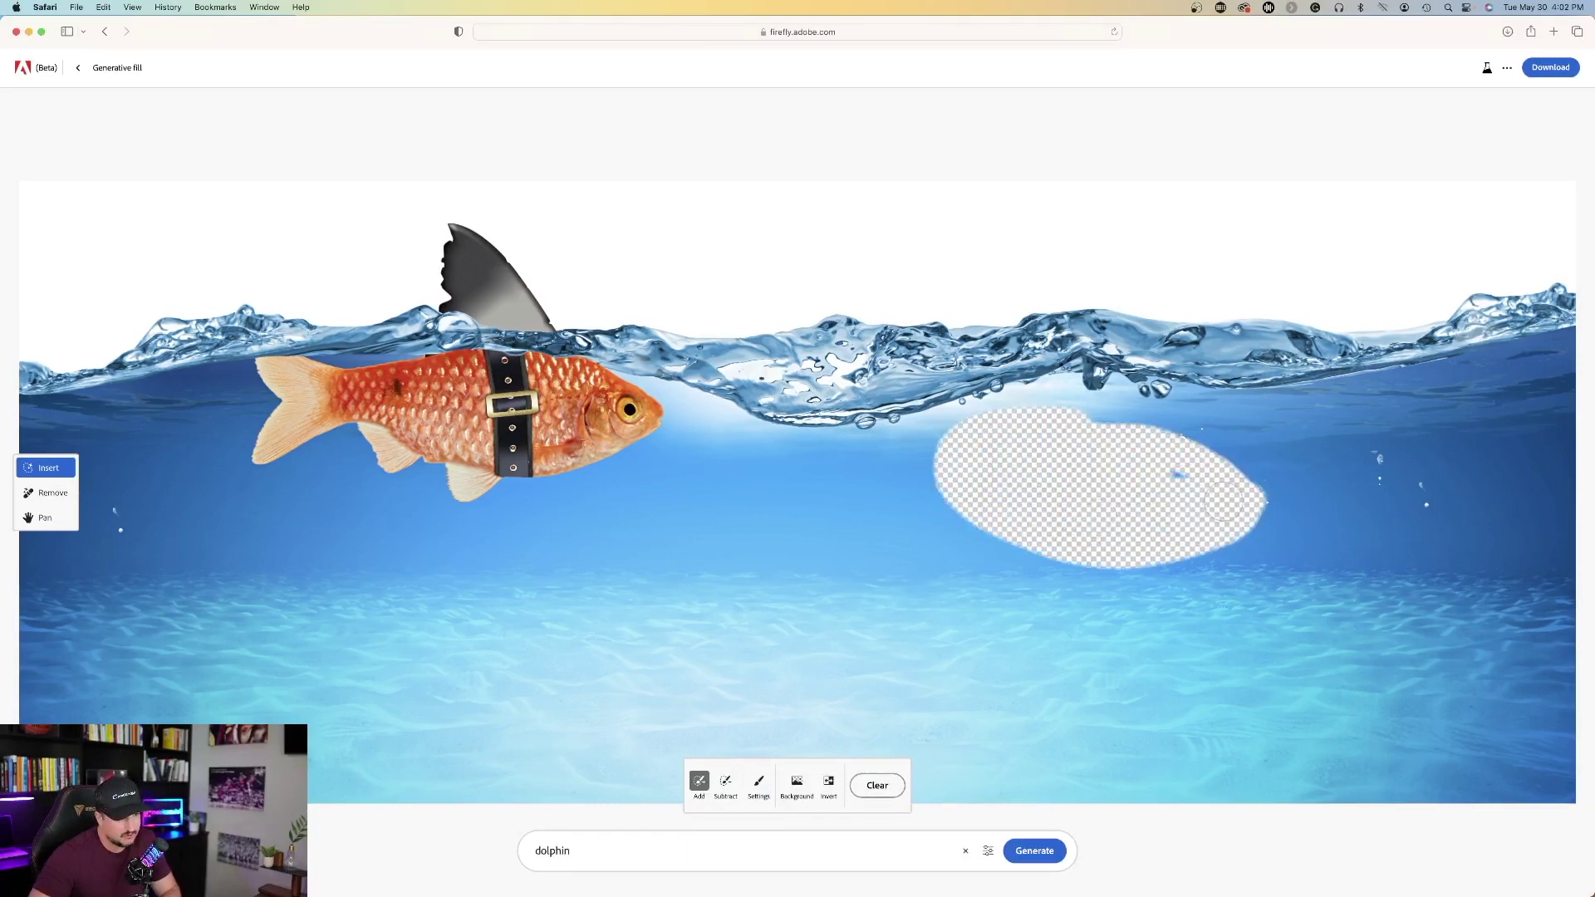
mouse_move(1149, 474)
mouse_down()
mouse_move(1274, 459)
mouse_move(1125, 547)
mouse_up()
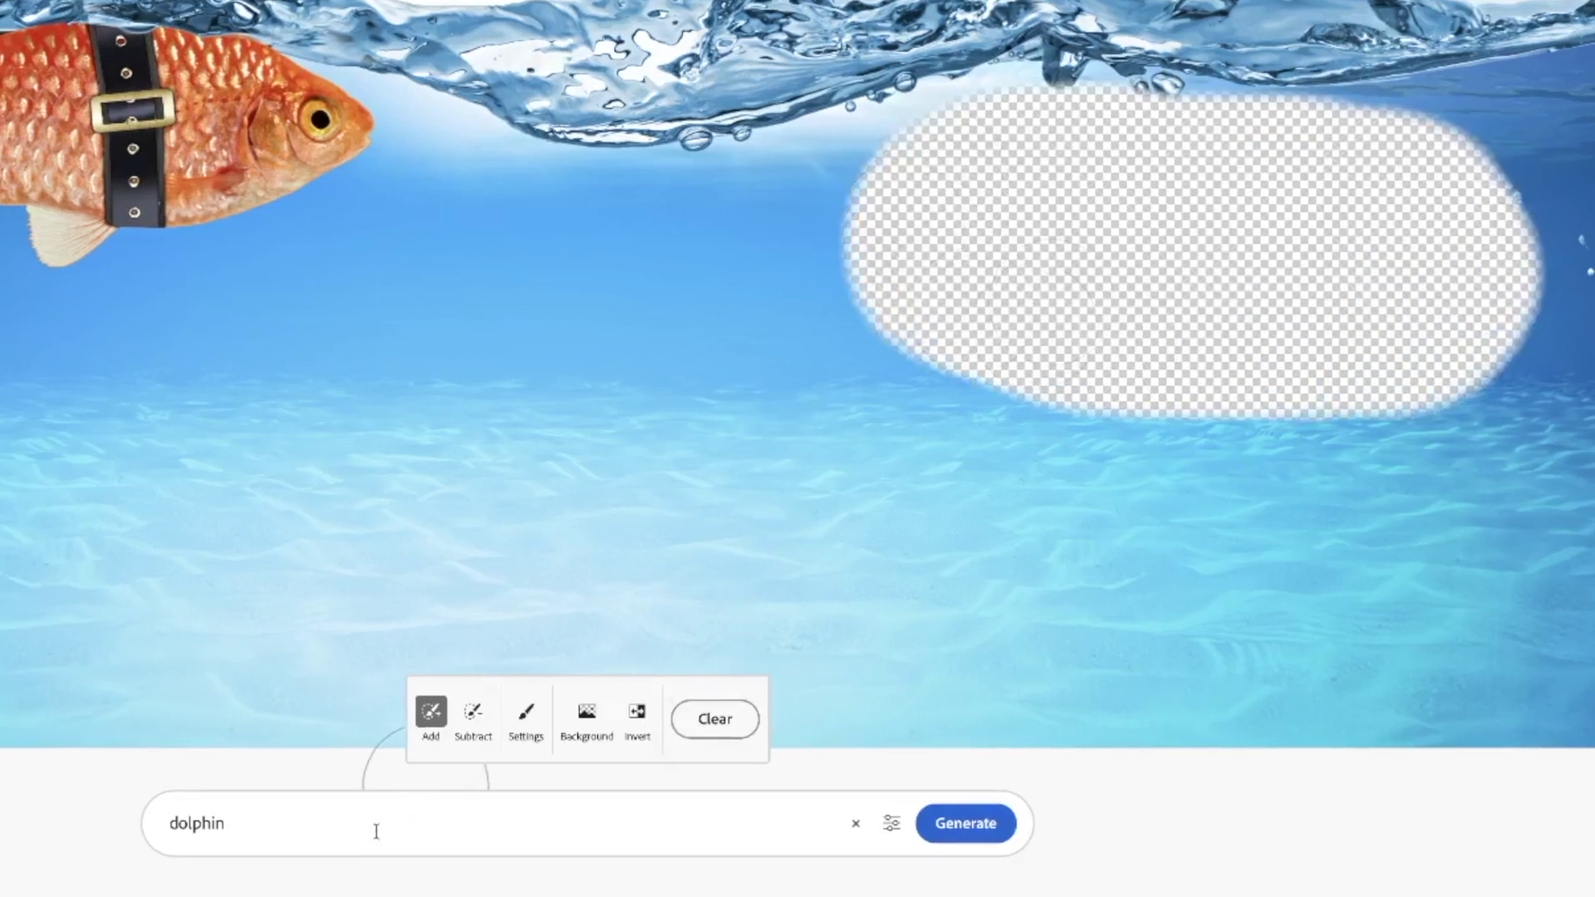
Step: Generate dolphins in the brushed water and pick the third one, swimming toward the goldfish
click(968, 825)
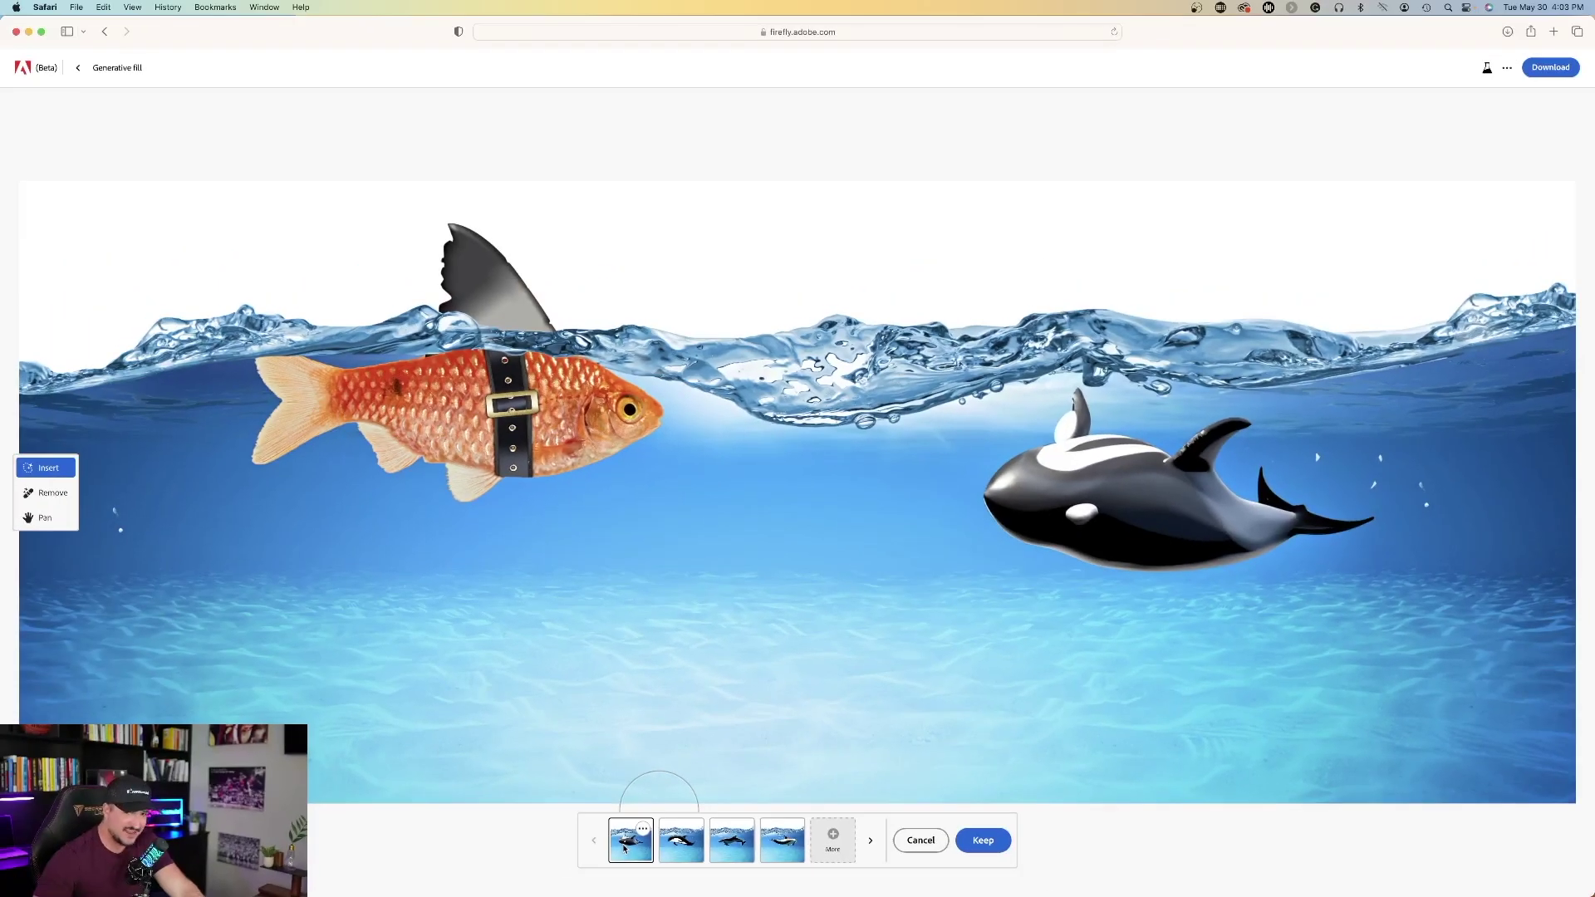
click(681, 840)
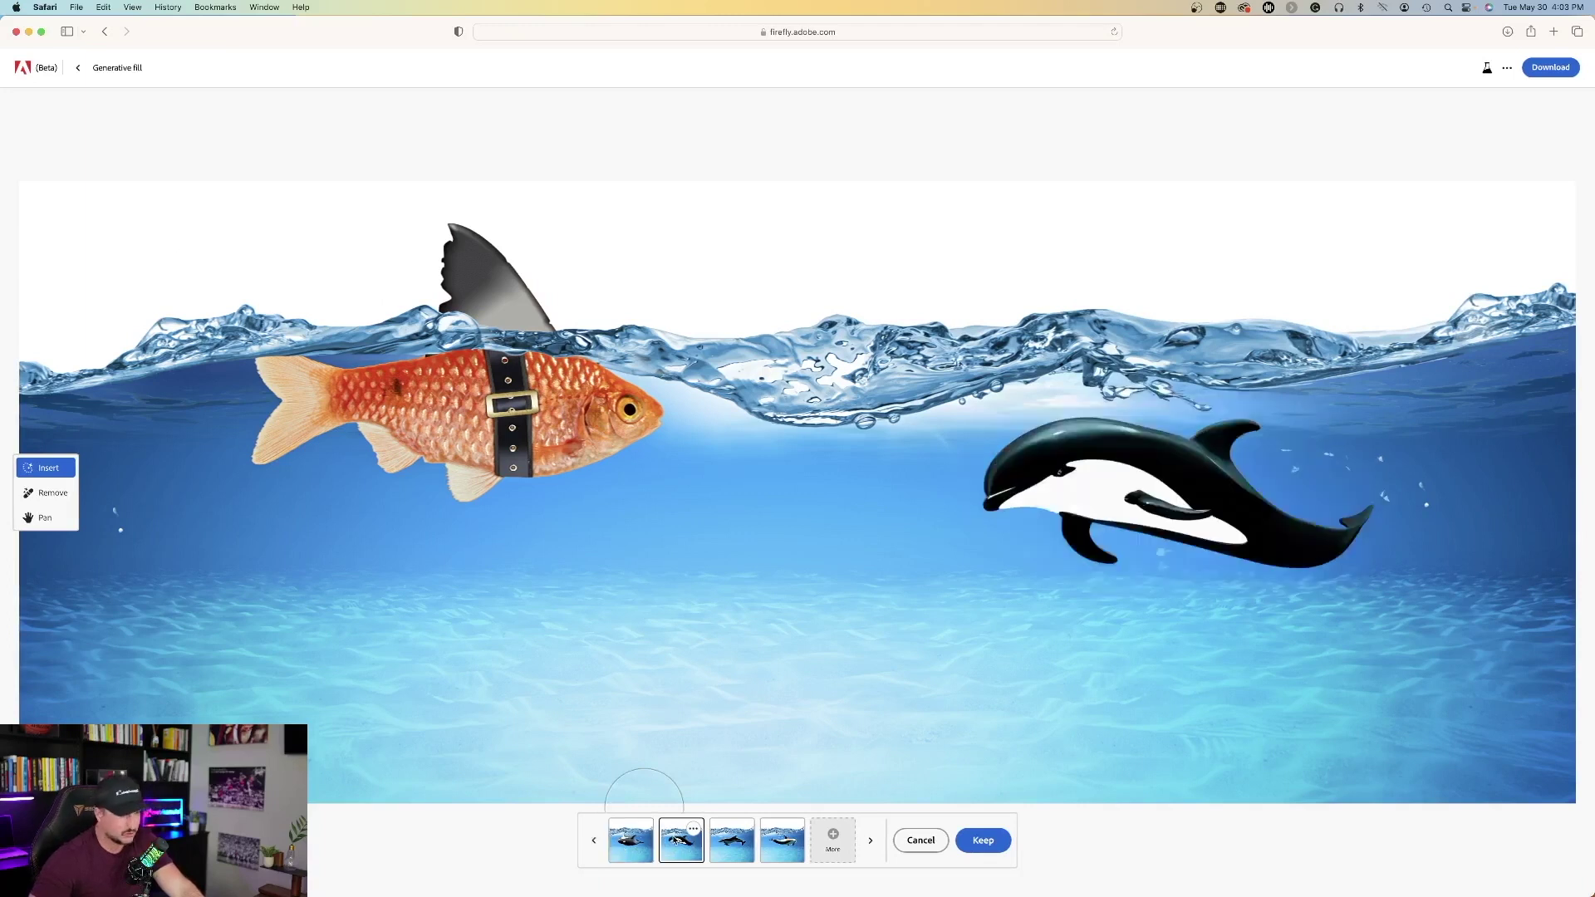
click(737, 852)
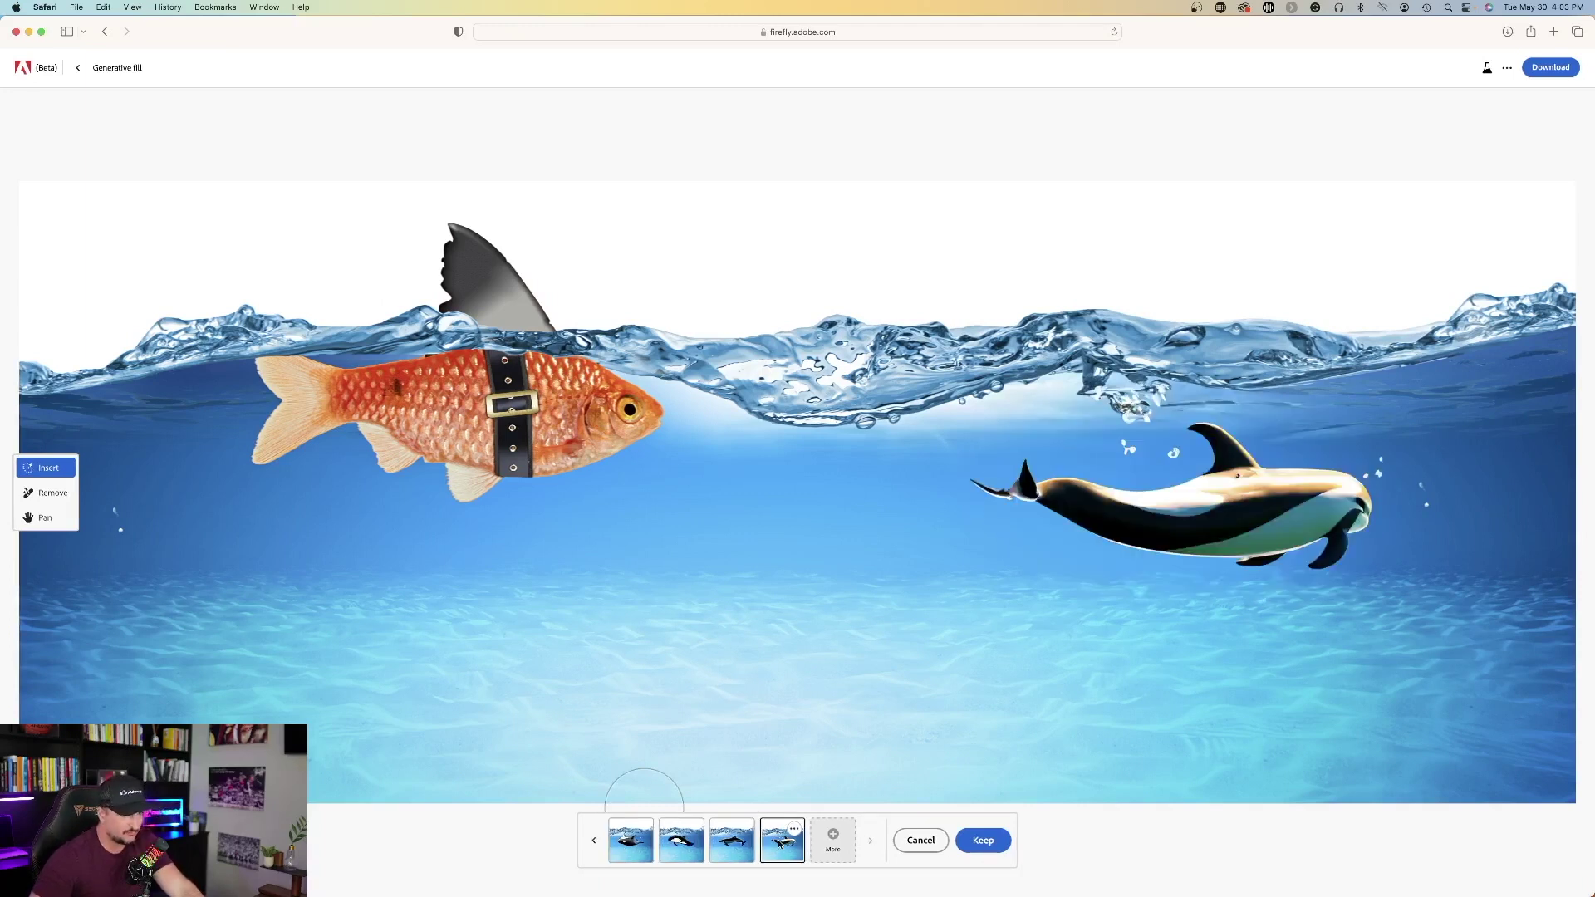
click(730, 847)
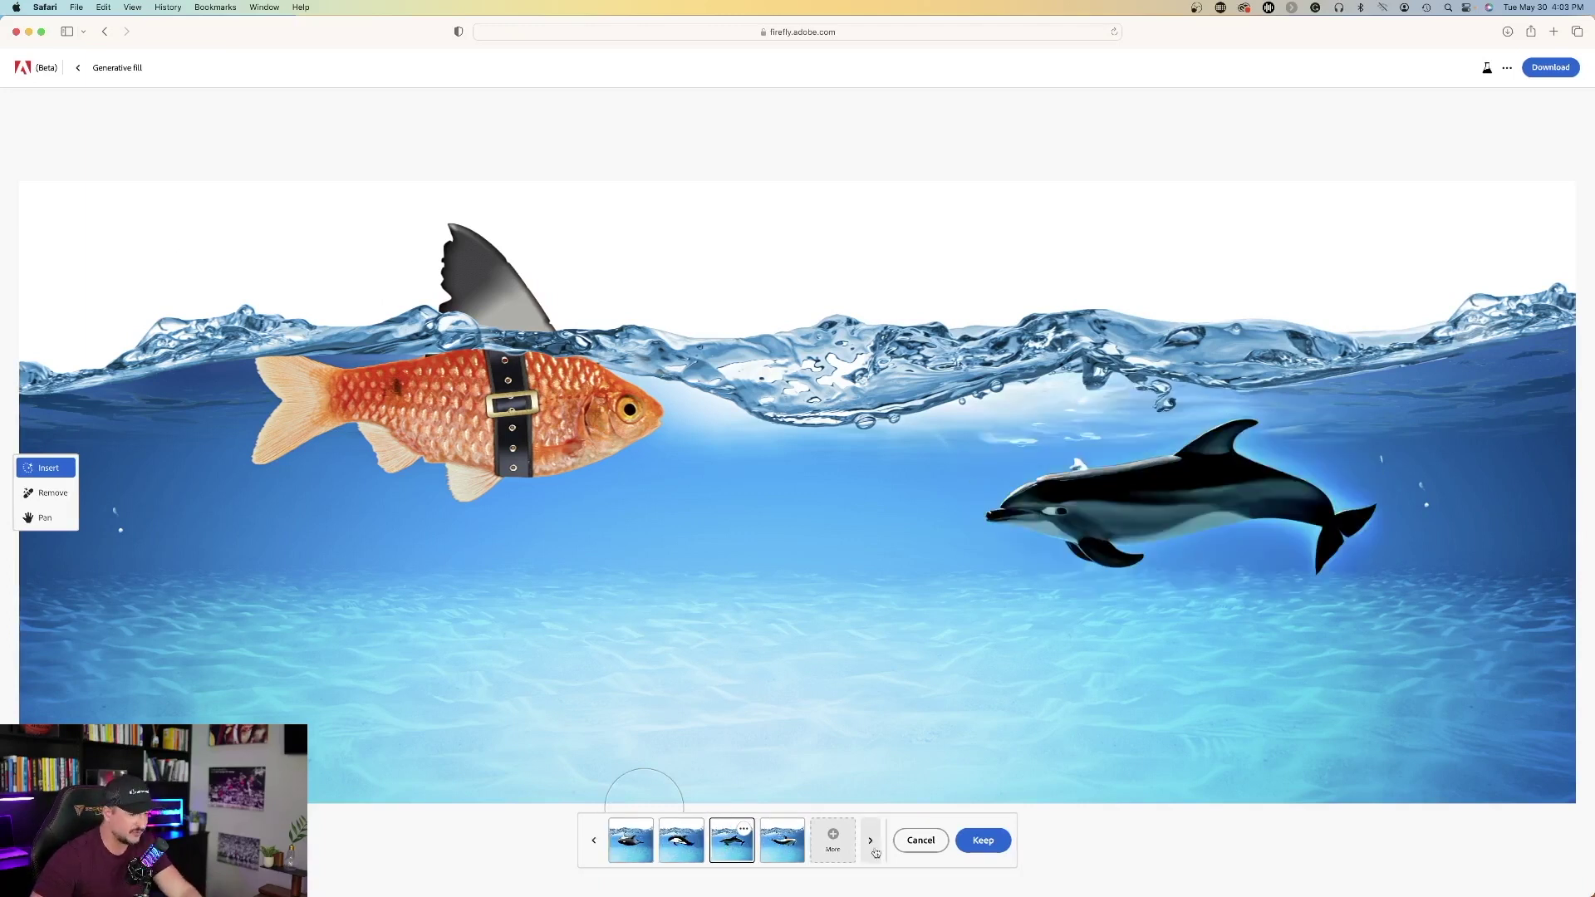